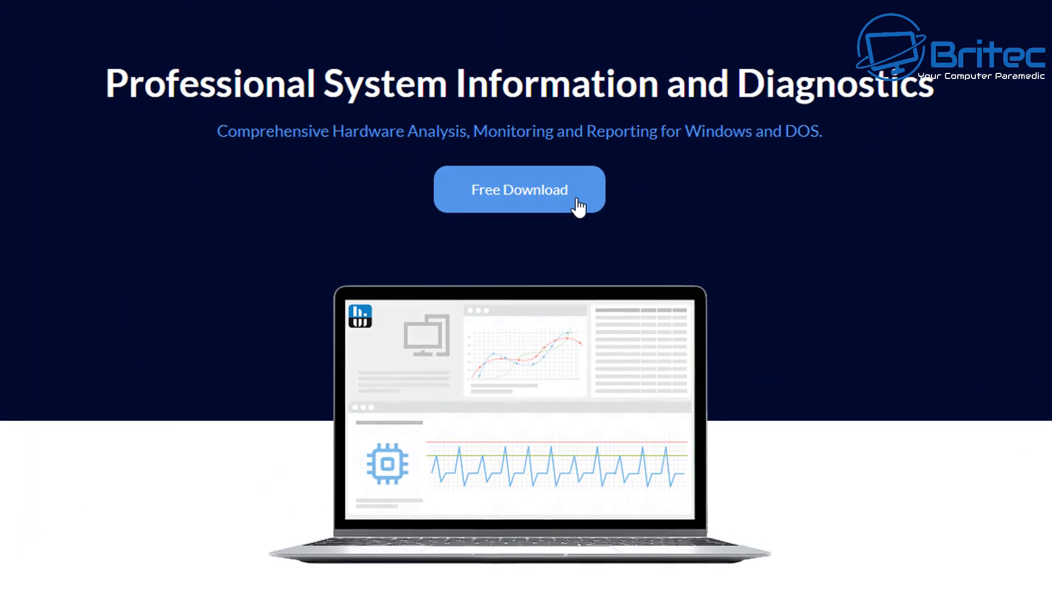
- Go to the HWiNFO download page from the homepage's Free Download link
left_click(580, 206)
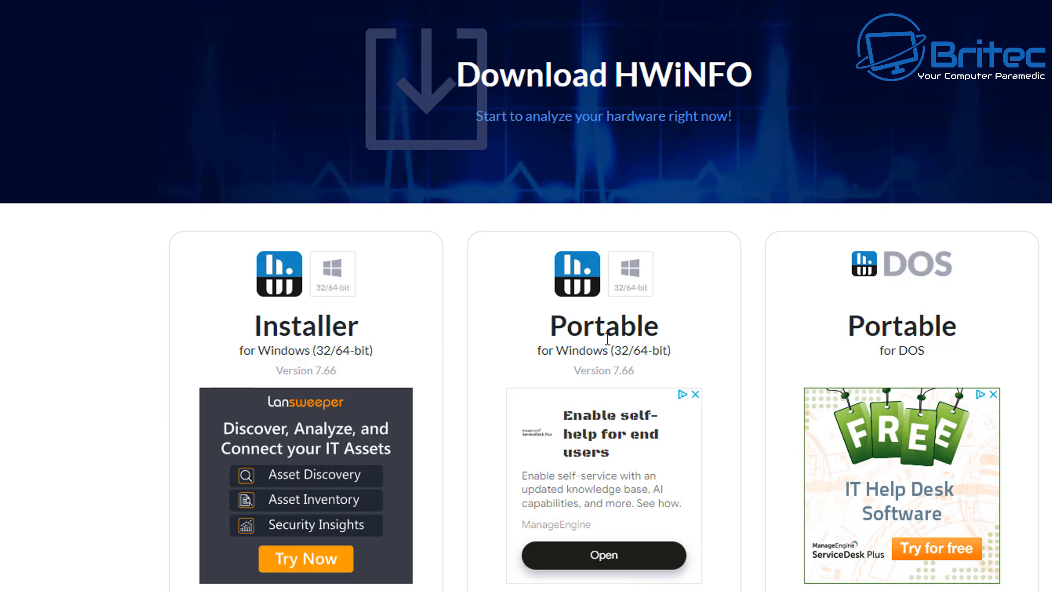
scroll(346, 526, "down", 2)
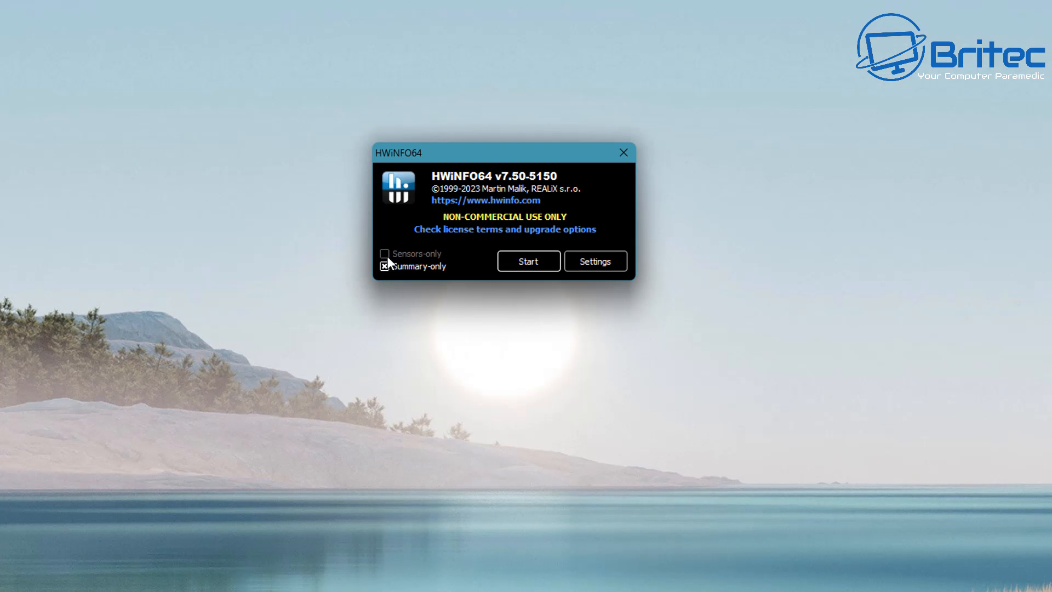
- Keep Summary-only mode checked and start the hardware scan to show the System Summary
left_click(383, 269)
left_click(384, 254)
left_click(528, 261)
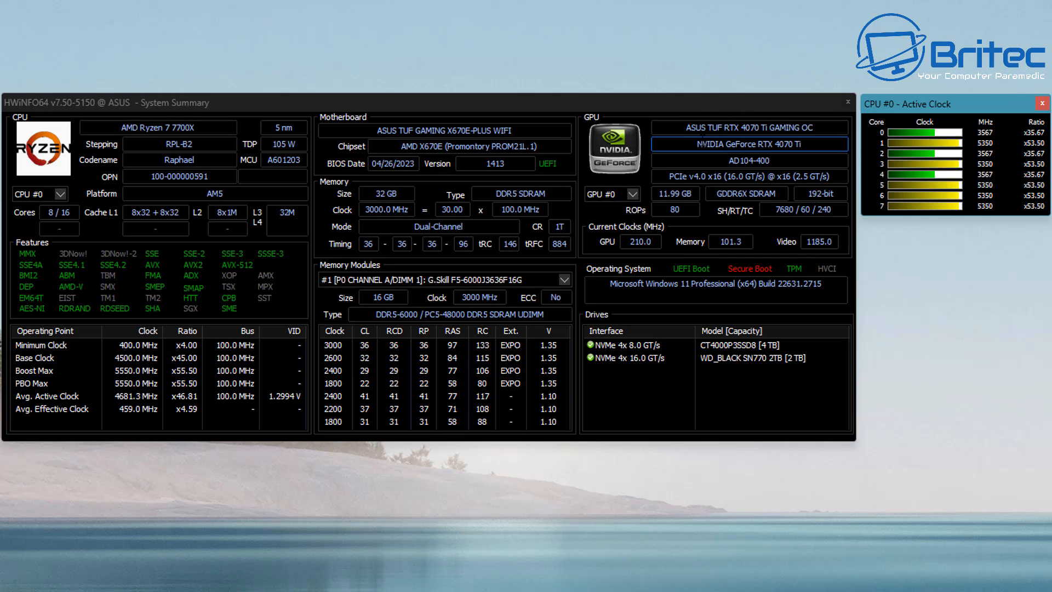
left_click(749, 131)
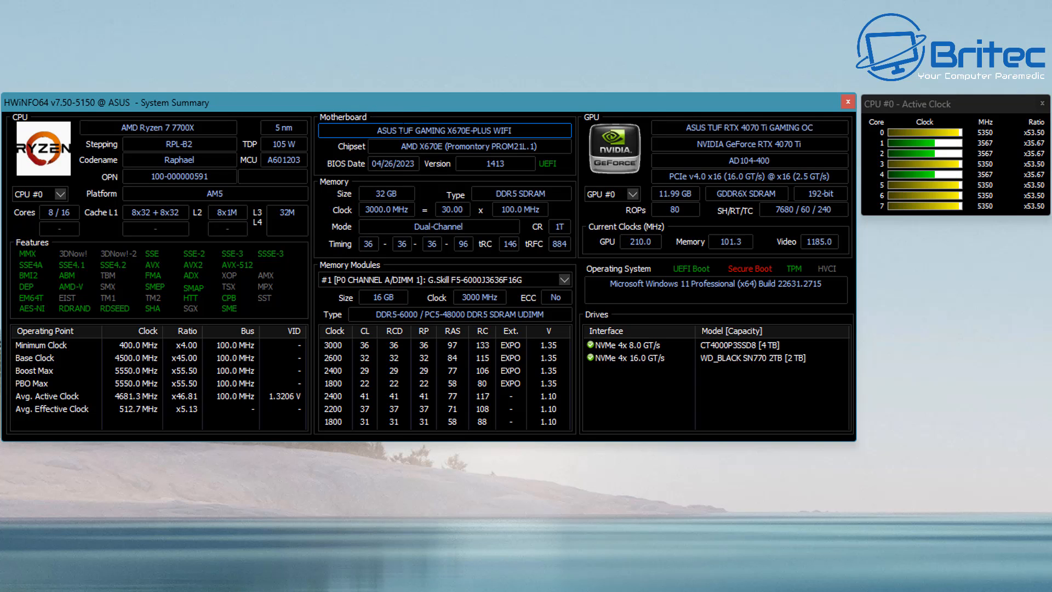
left_click(421, 129)
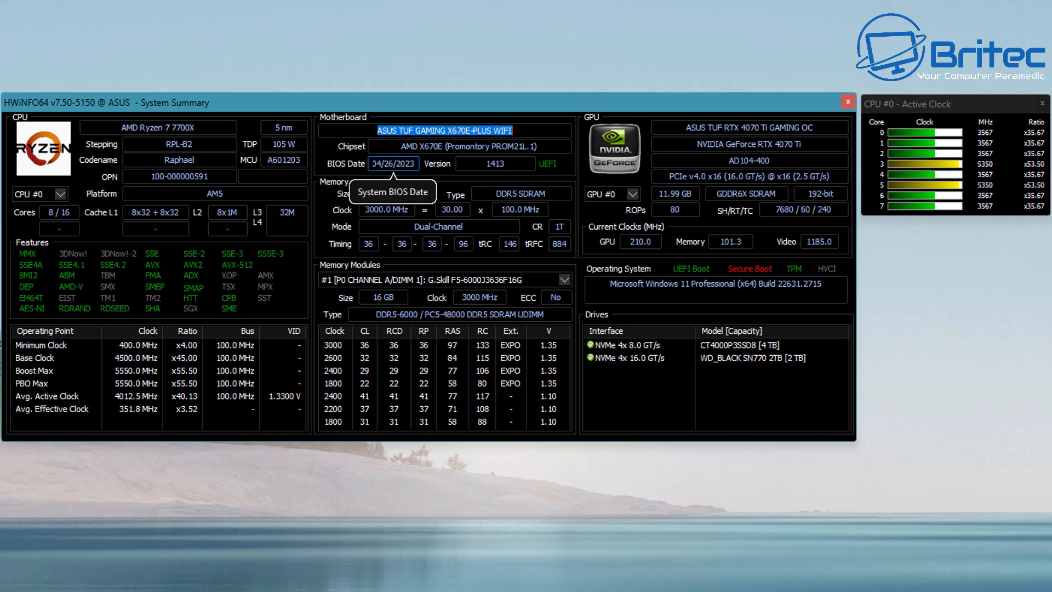
left_click(385, 164)
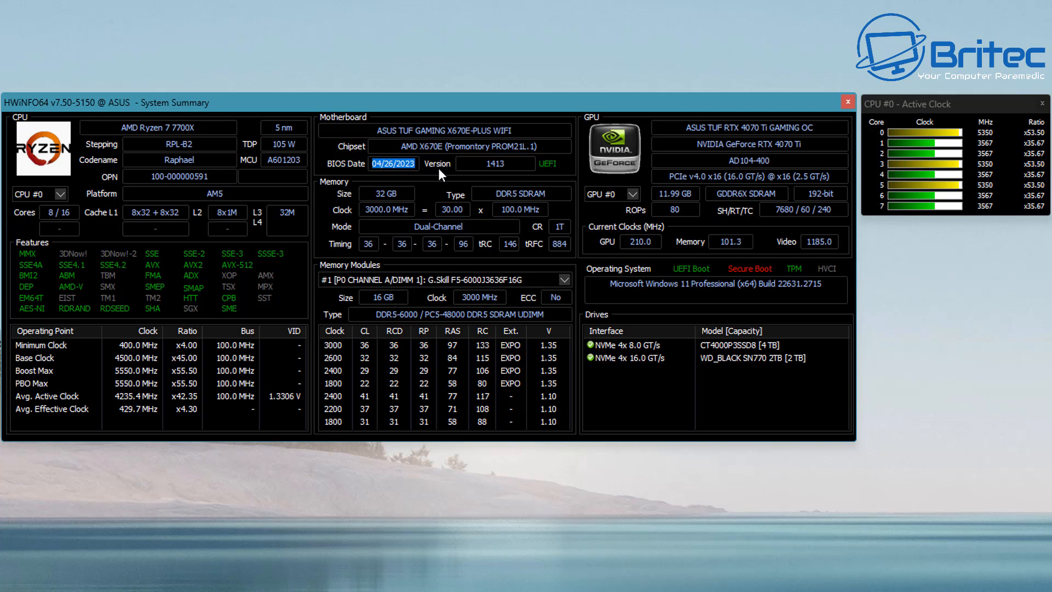
left_click(508, 166)
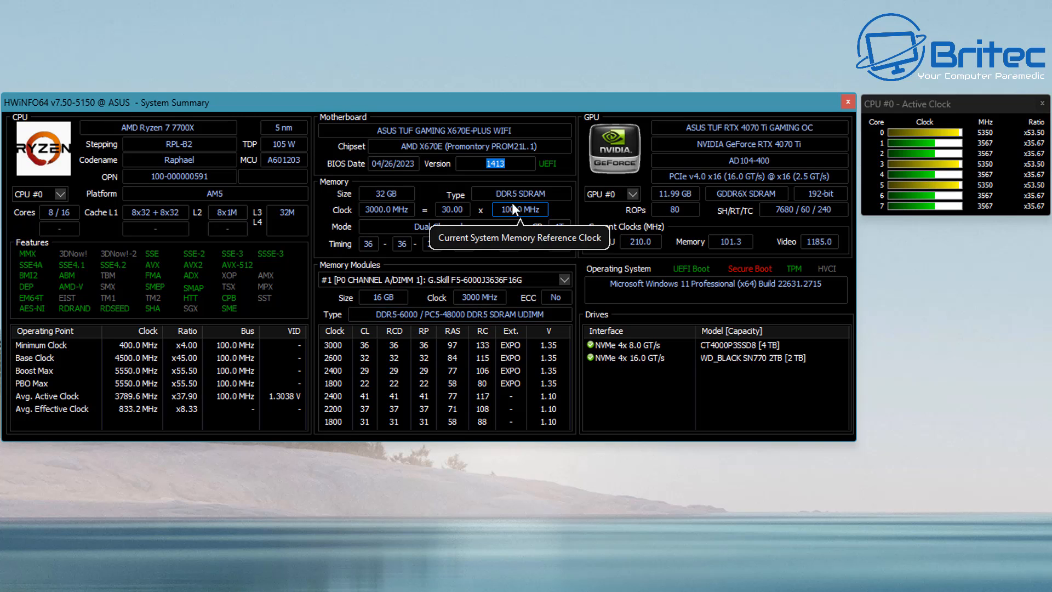
left_click(527, 194)
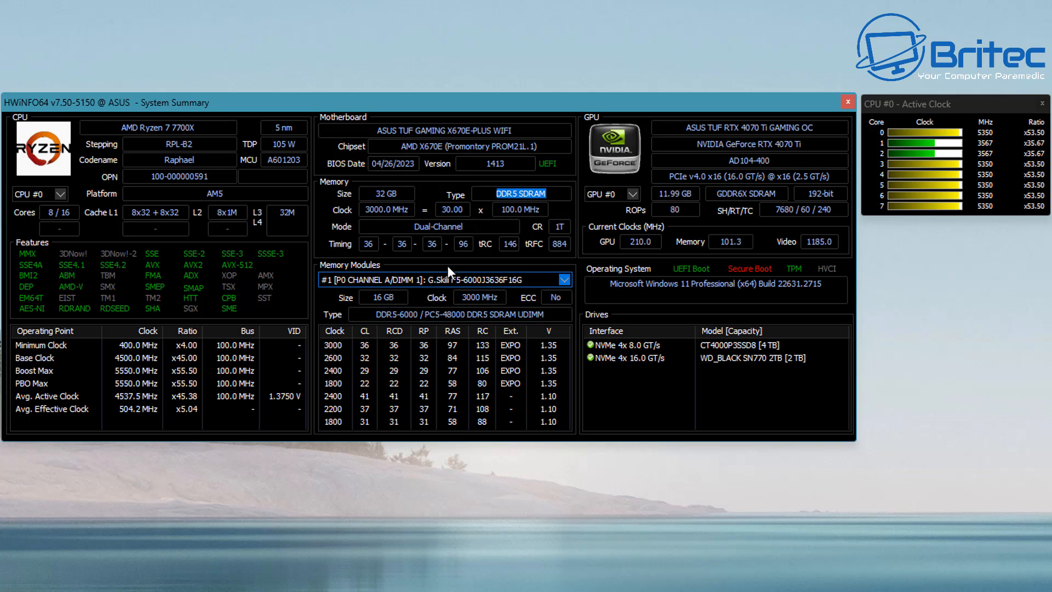
left_click_drag(386, 193, 400, 193)
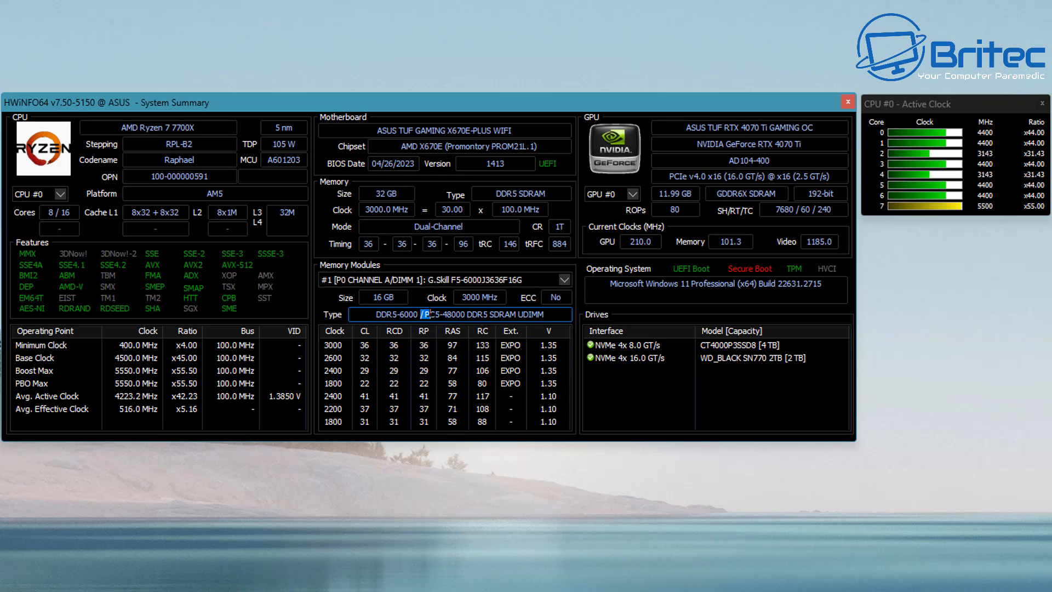
left_click_drag(419, 315, 494, 314)
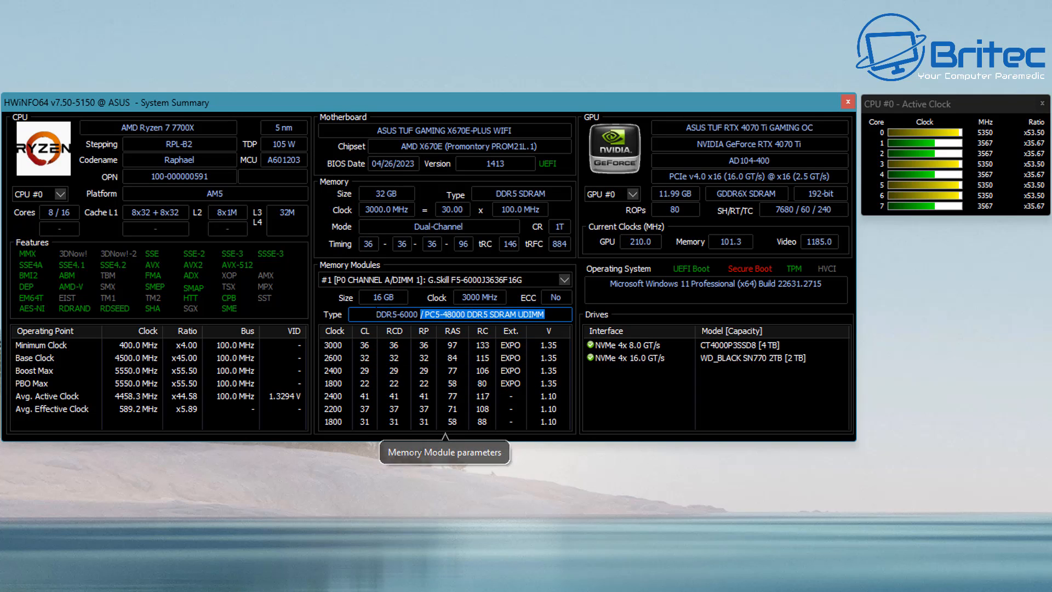
left_click_drag(418, 314, 376, 314)
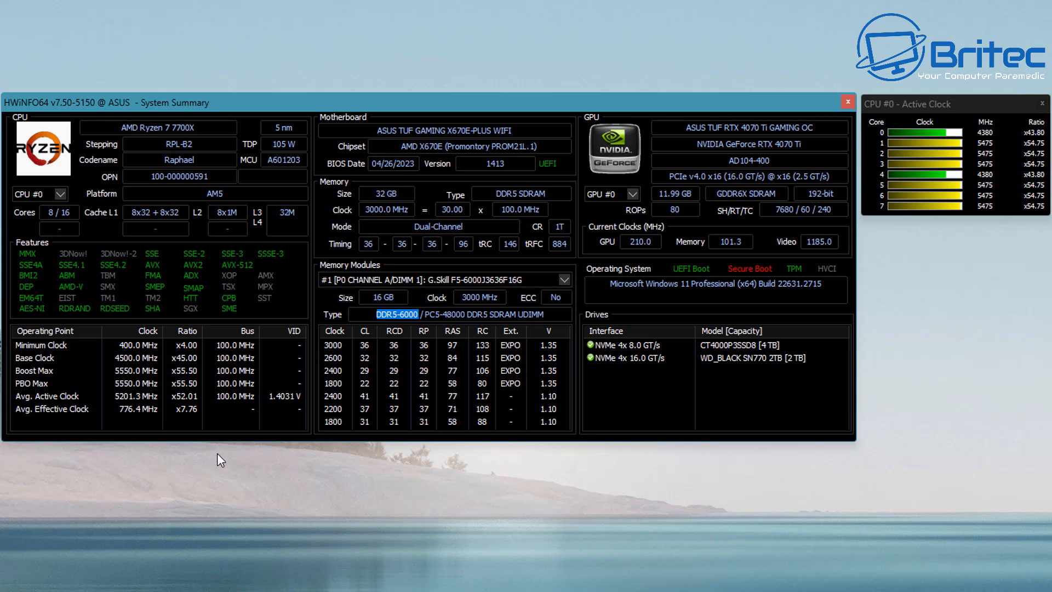
left_click(427, 277)
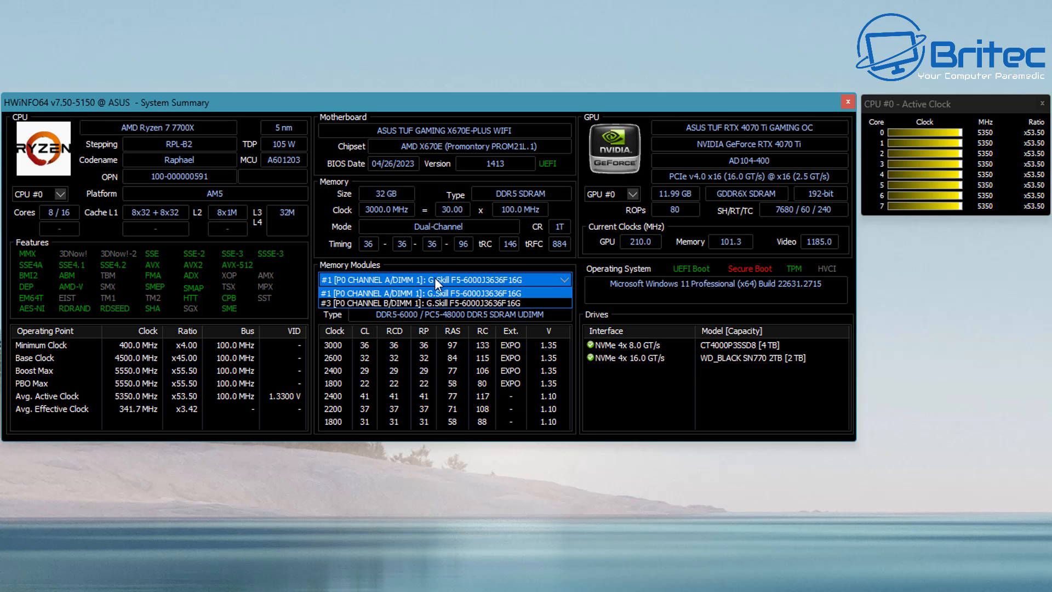
left_click(435, 278)
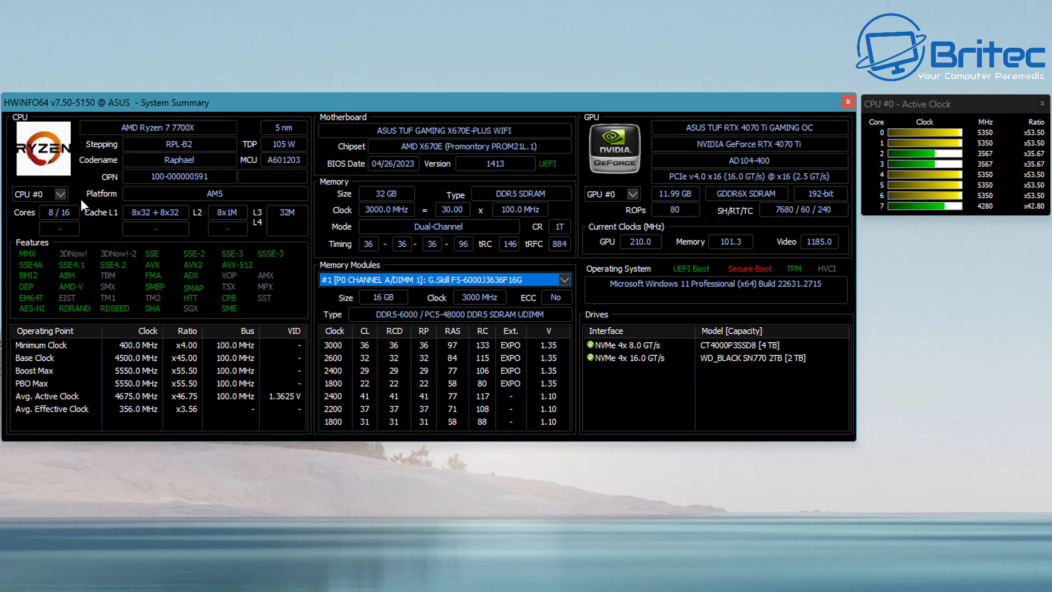
left_click(104, 127)
key("Tab")
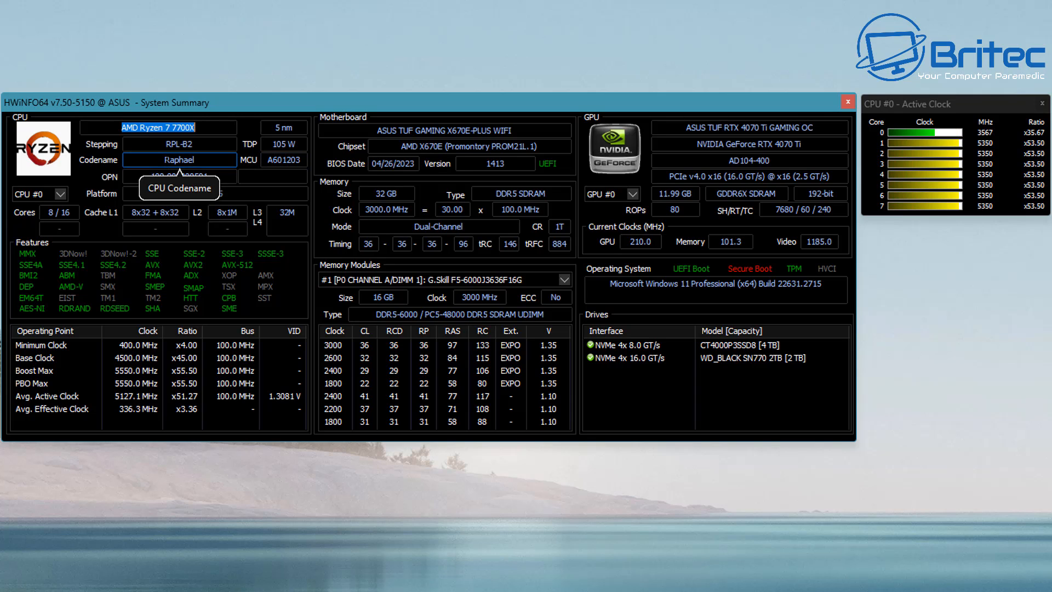
left_click(180, 160)
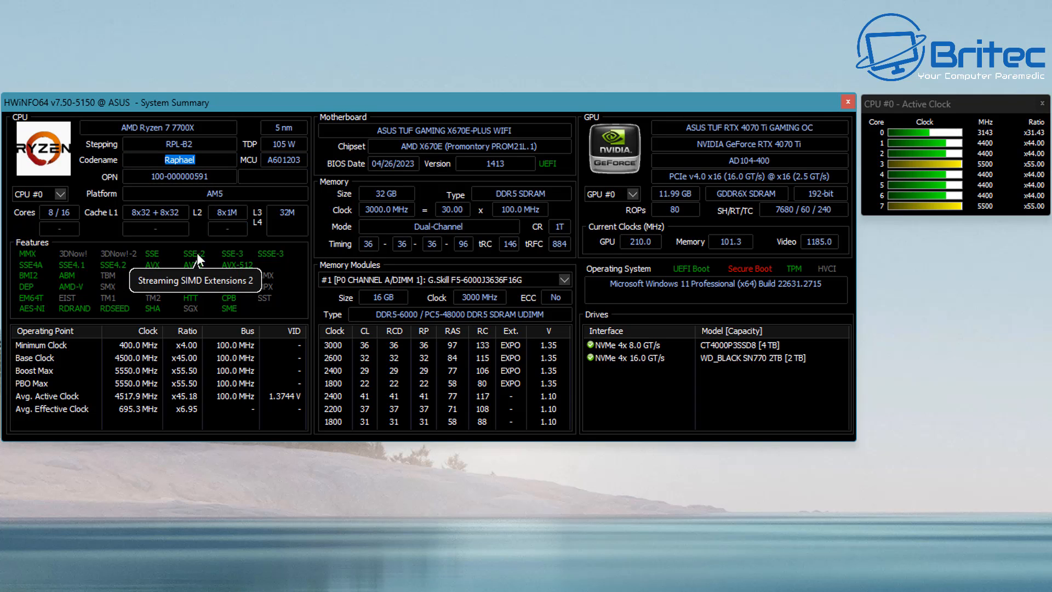
left_click(215, 193)
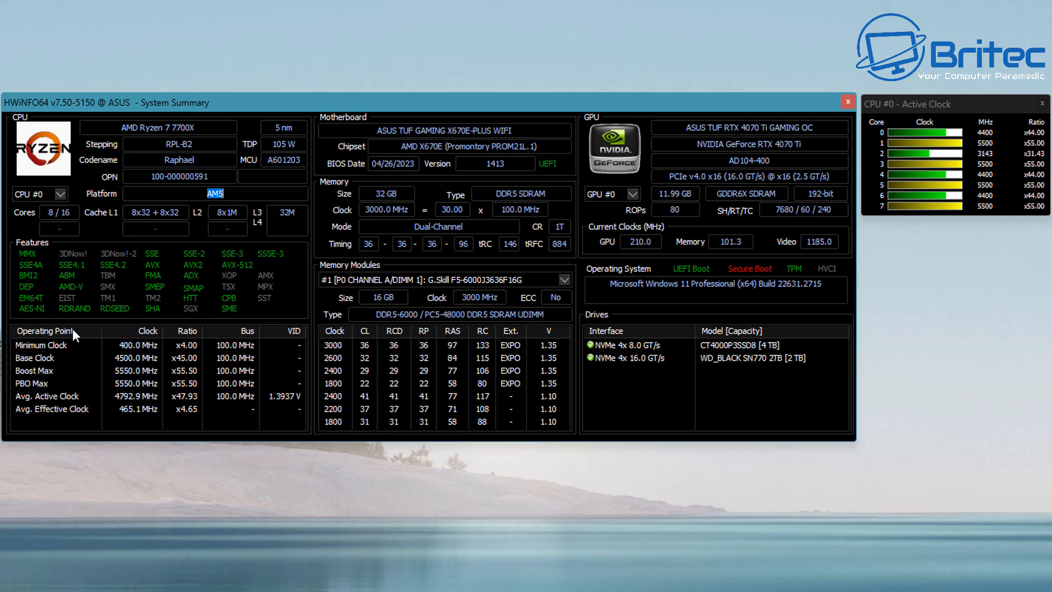
left_click(75, 358)
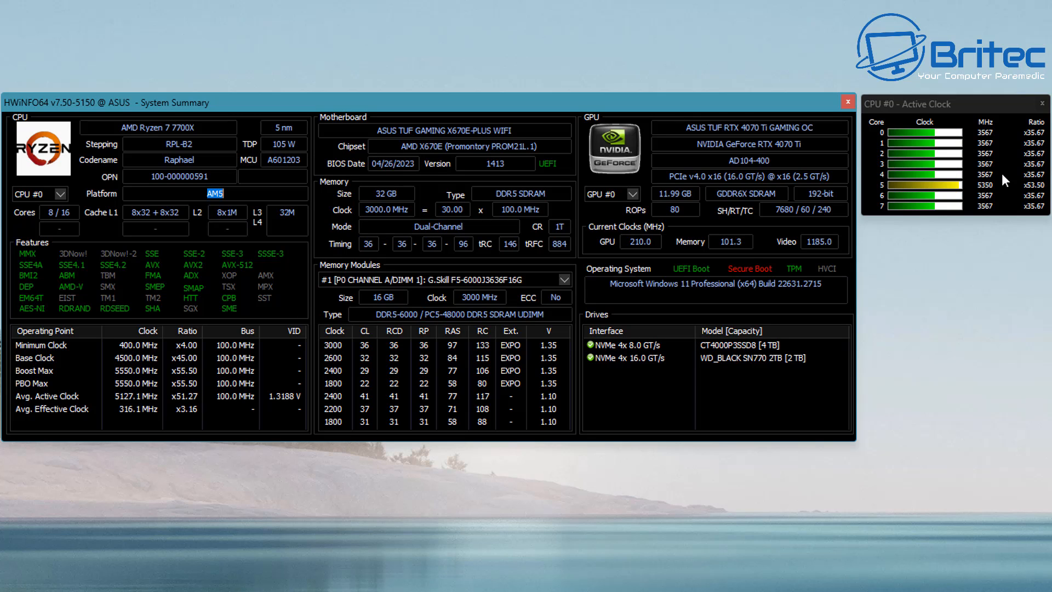
left_click(610, 349)
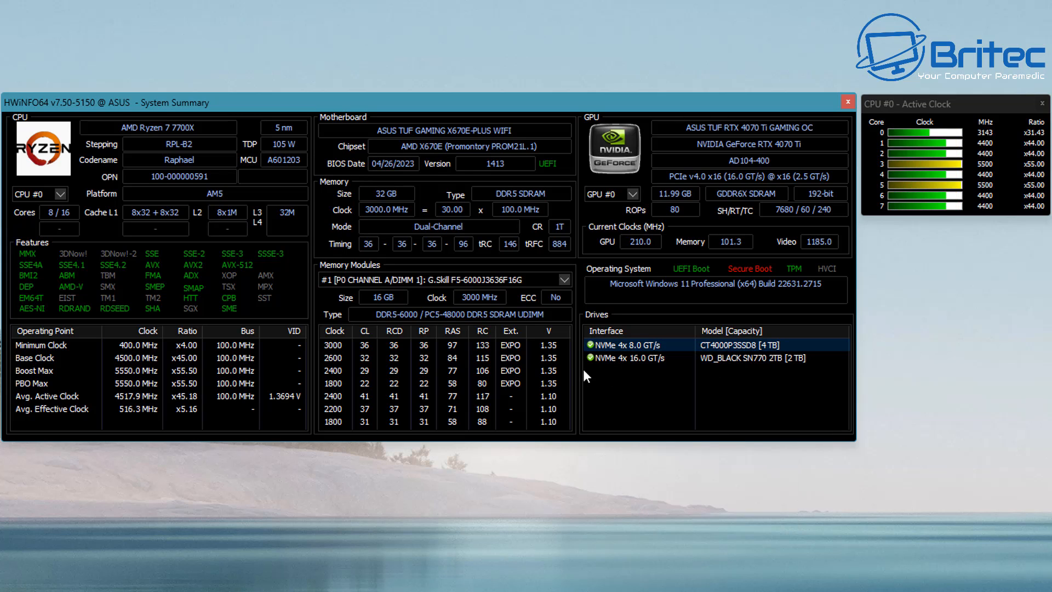
left_click(604, 359)
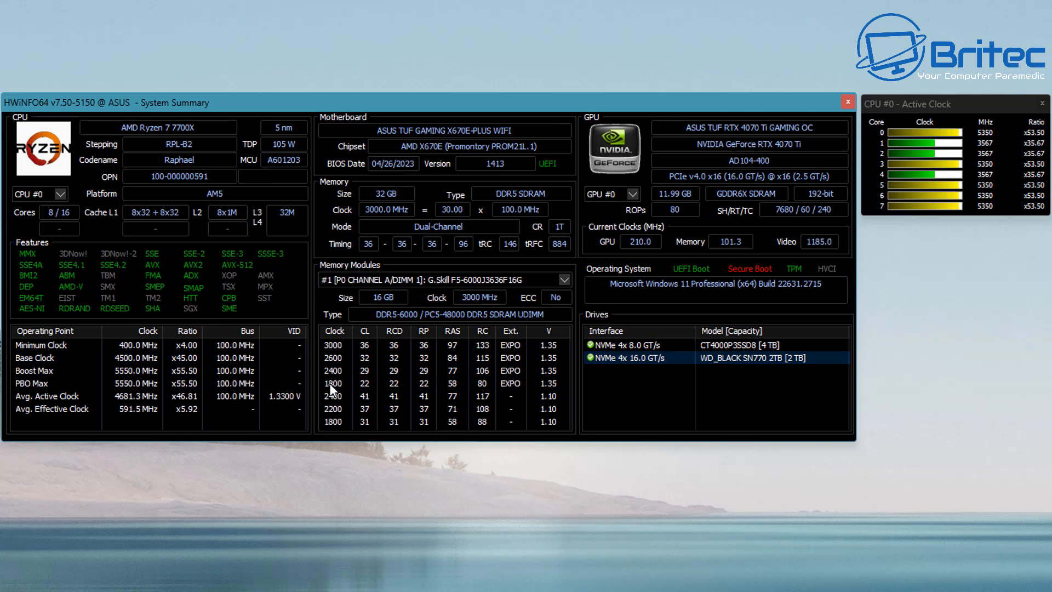
double_click(368, 243)
double_click(403, 244)
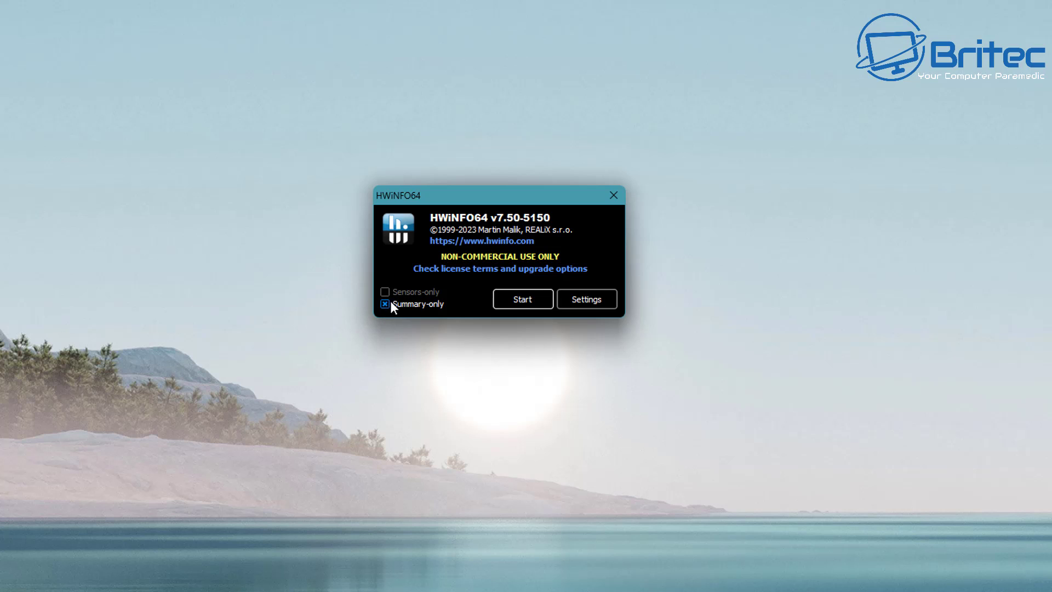
- Check Sensors-only mode and start monitoring to show the Sensors Status window
left_click(385, 304)
left_click(528, 299)
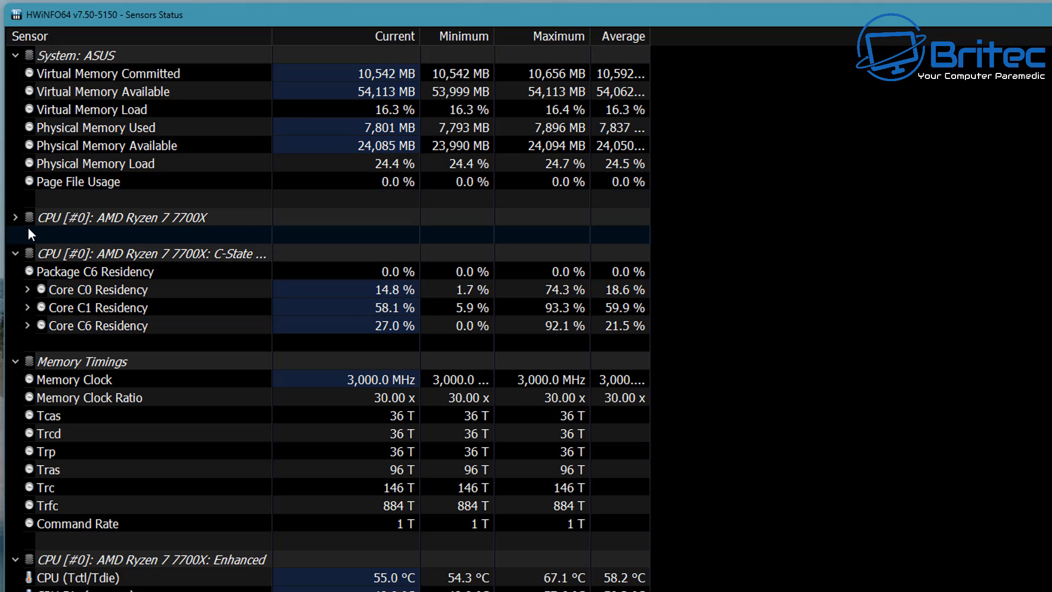
- Expand the AMD Ryzen 7 7700X sensors and its Core Clocks group to show per-core VIDs and clocks
left_click(14, 218)
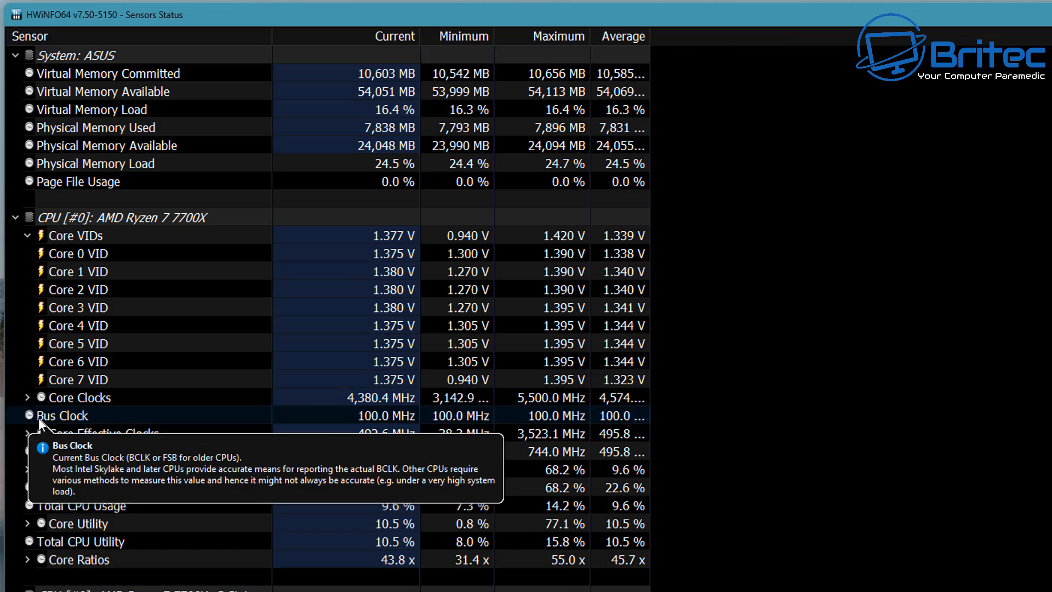
left_click(28, 398)
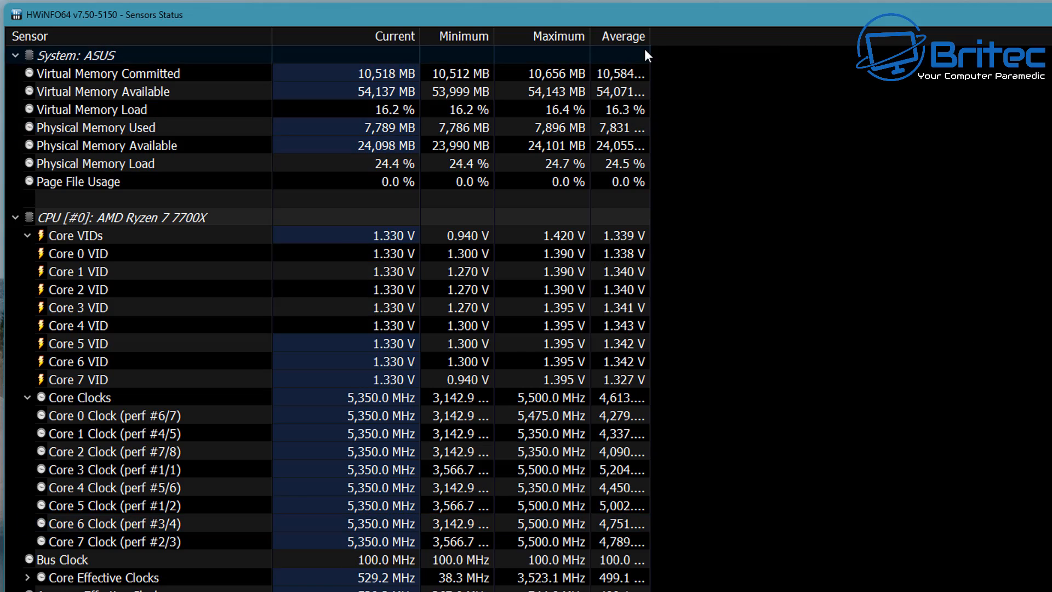
- Widen the Average, Maximum and Minimum columns, and expand then collapse the Core Usage per-thread rows
left_click_drag(649, 37, 734, 44)
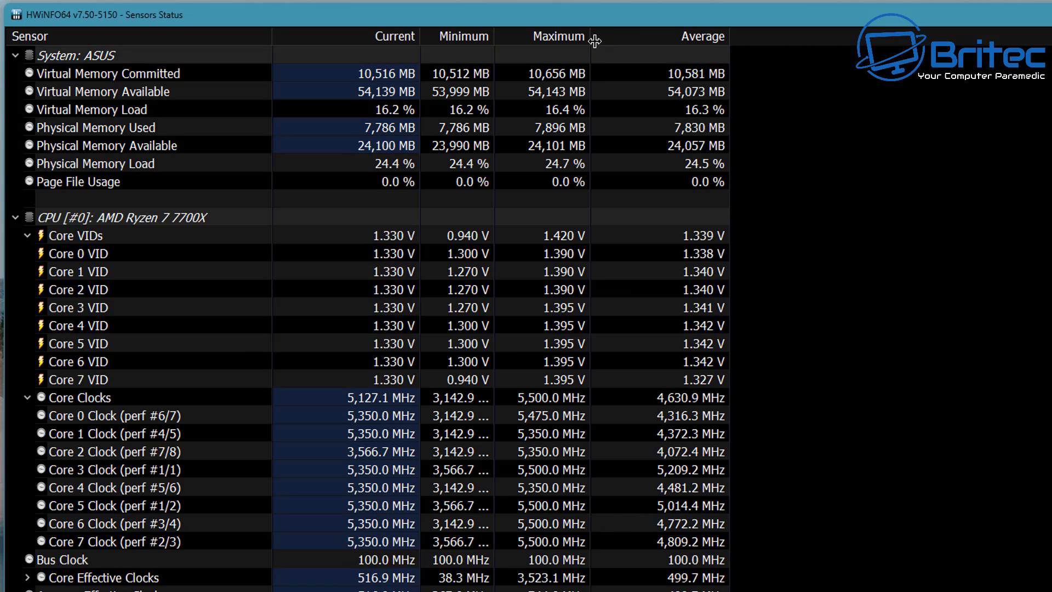
left_click_drag(591, 36, 634, 36)
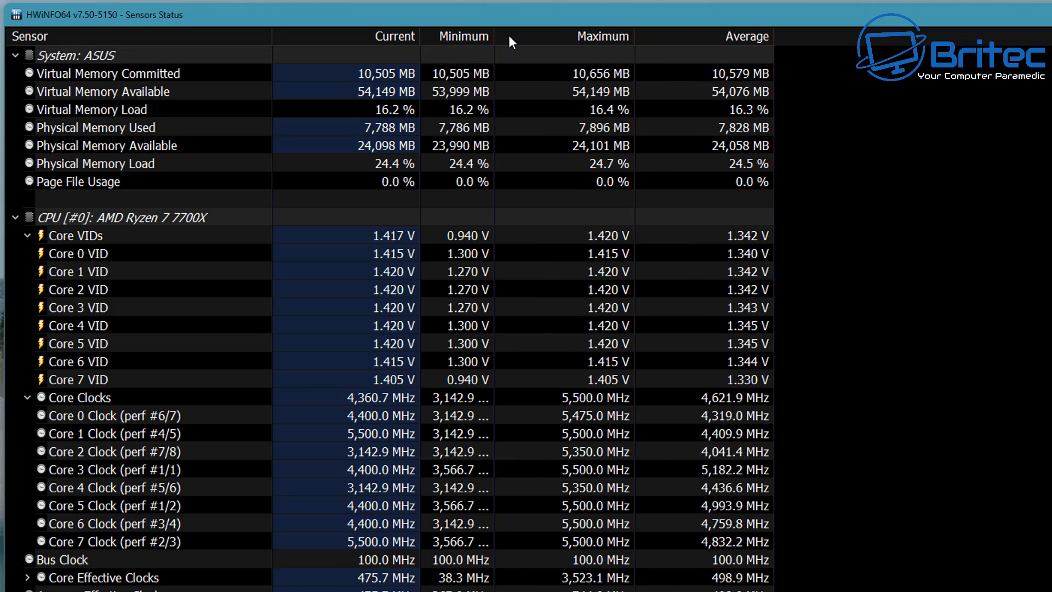
left_click_drag(496, 34, 559, 37)
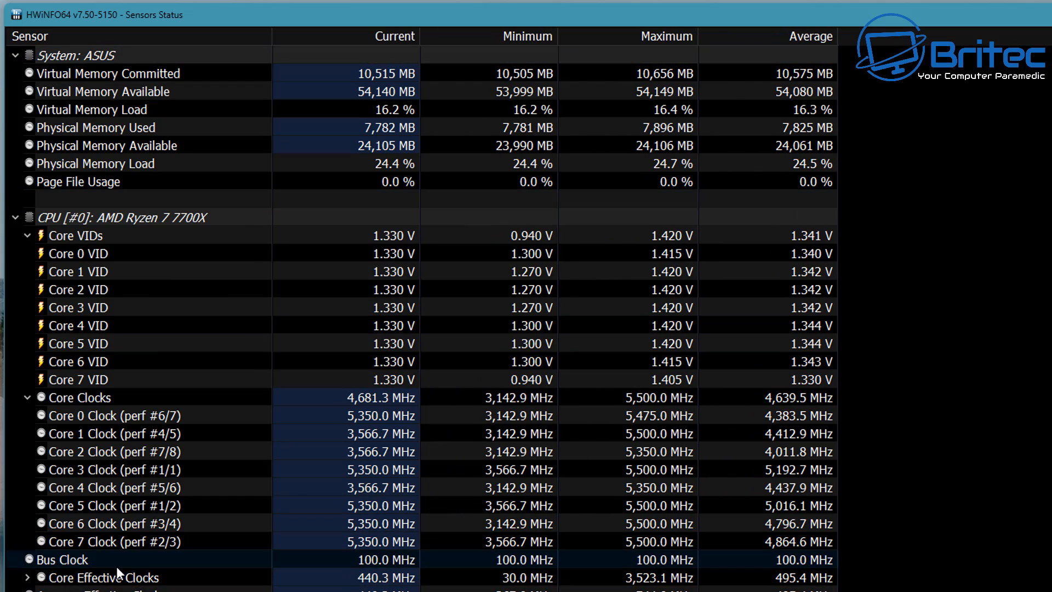
scroll(113, 581, "down", 1)
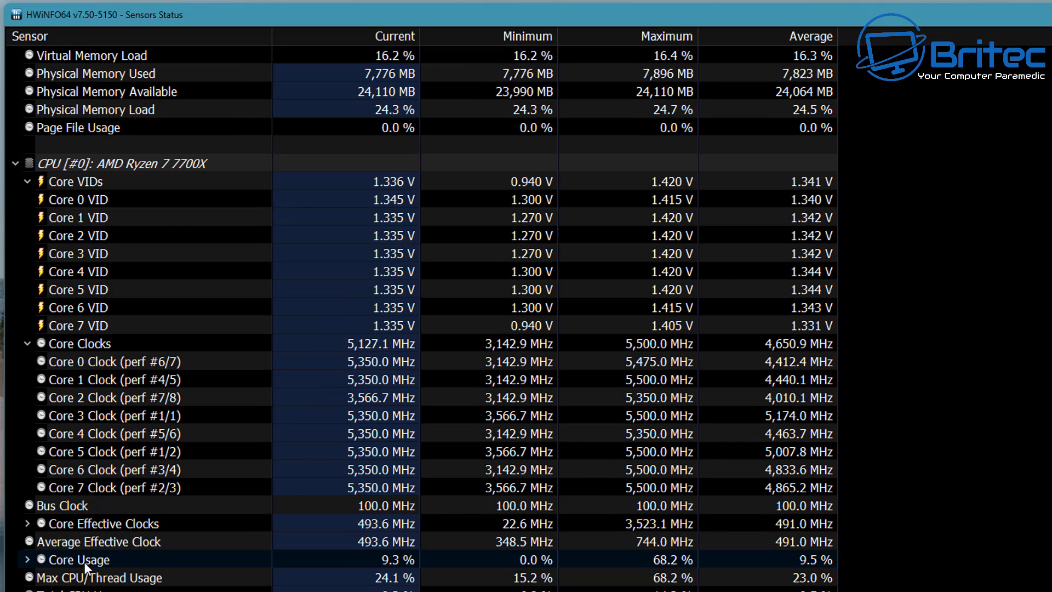
left_click(26, 560)
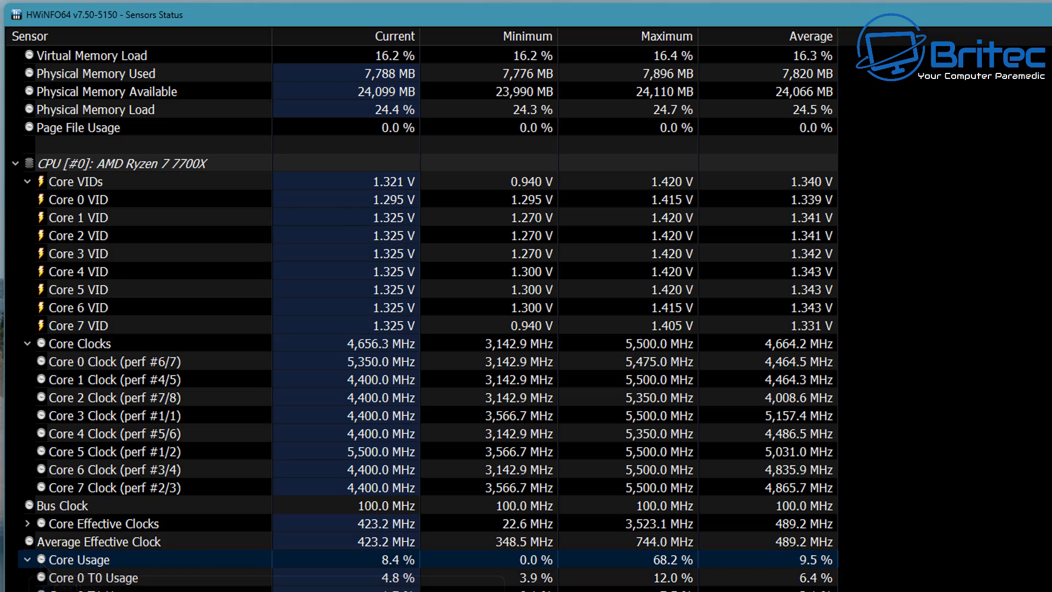
scroll(132, 380, "down", 4)
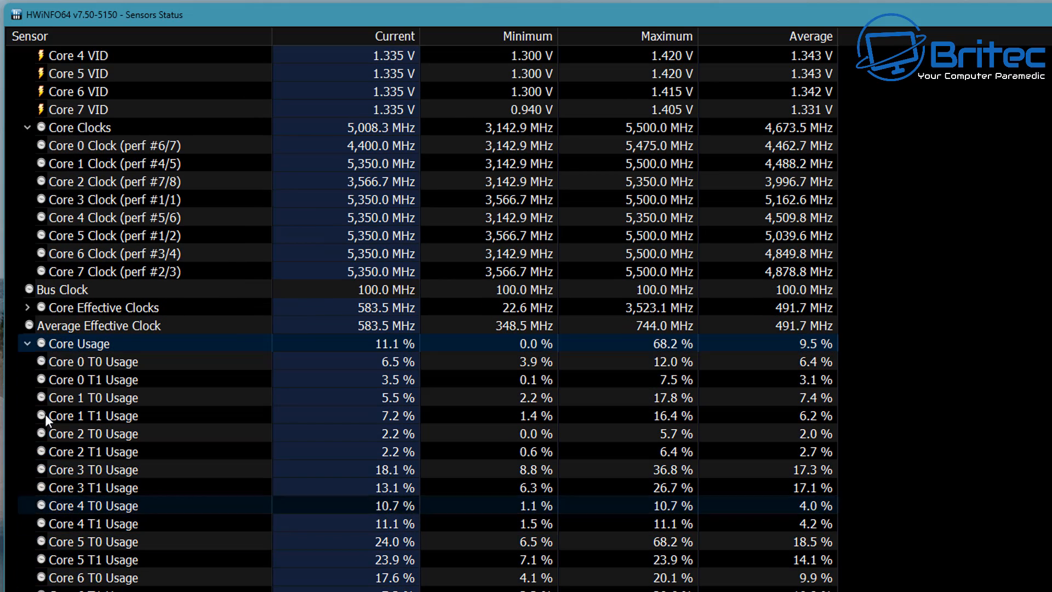
left_click(29, 346)
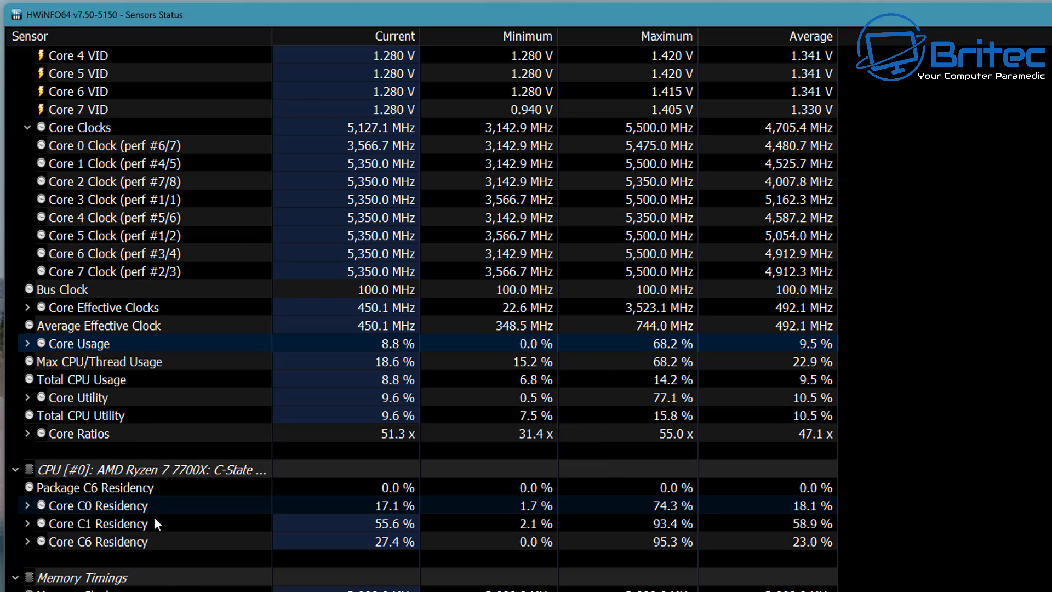
scroll(169, 539, "down", 4)
scroll(168, 542, "down", 1)
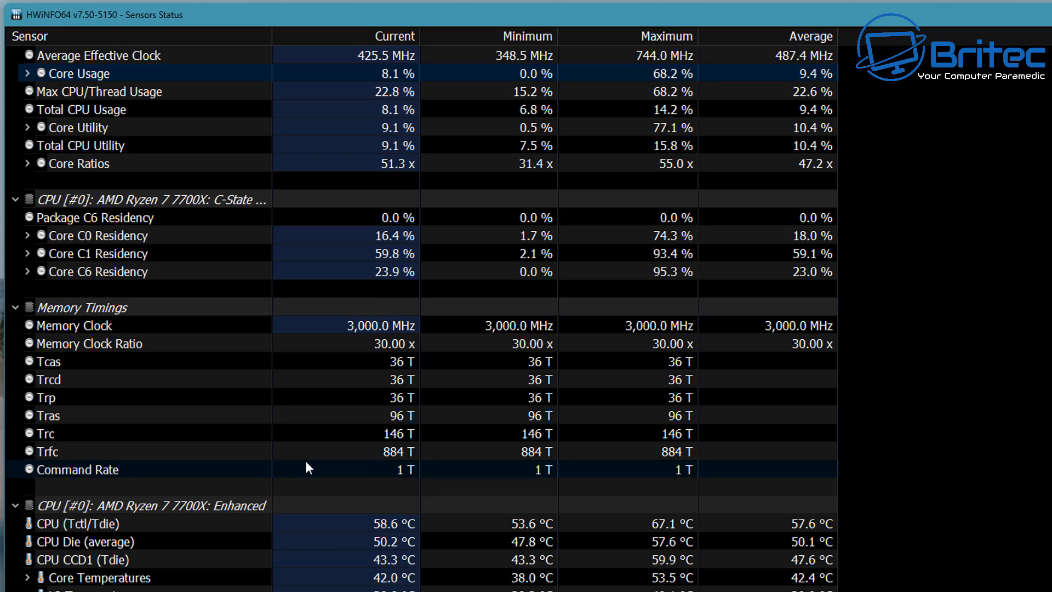
scroll(276, 450, "down", 3)
scroll(273, 452, "down", 4)
scroll(272, 452, "down", 1)
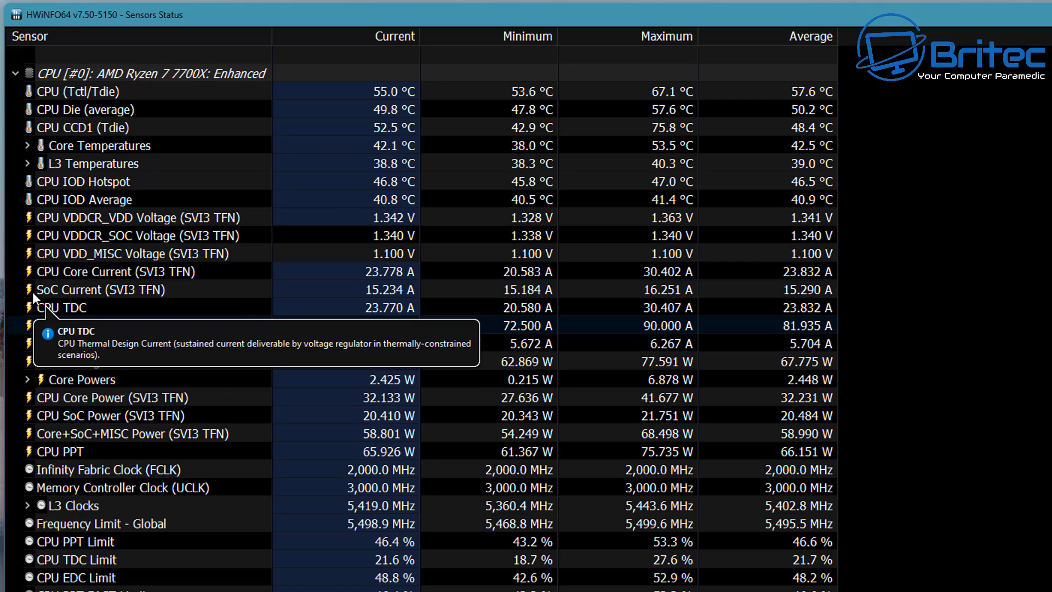
left_click(114, 292)
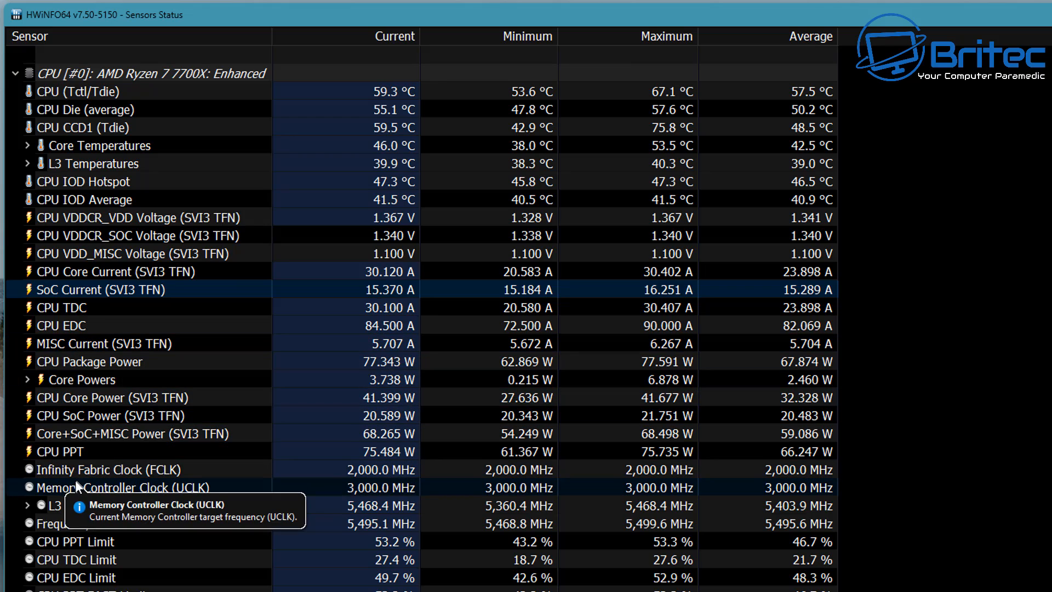
left_click(87, 381)
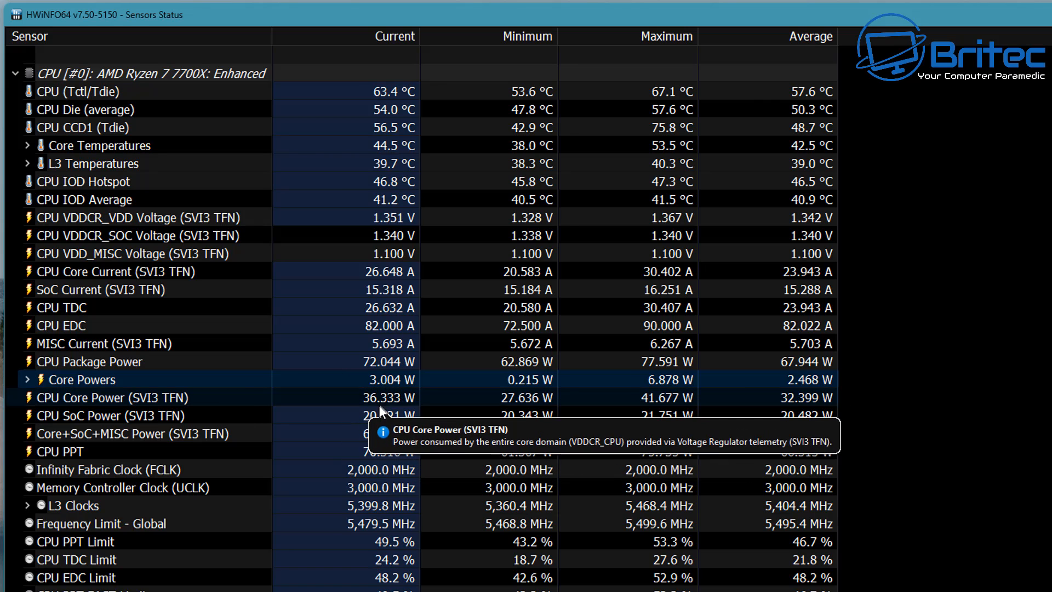
left_click(366, 363)
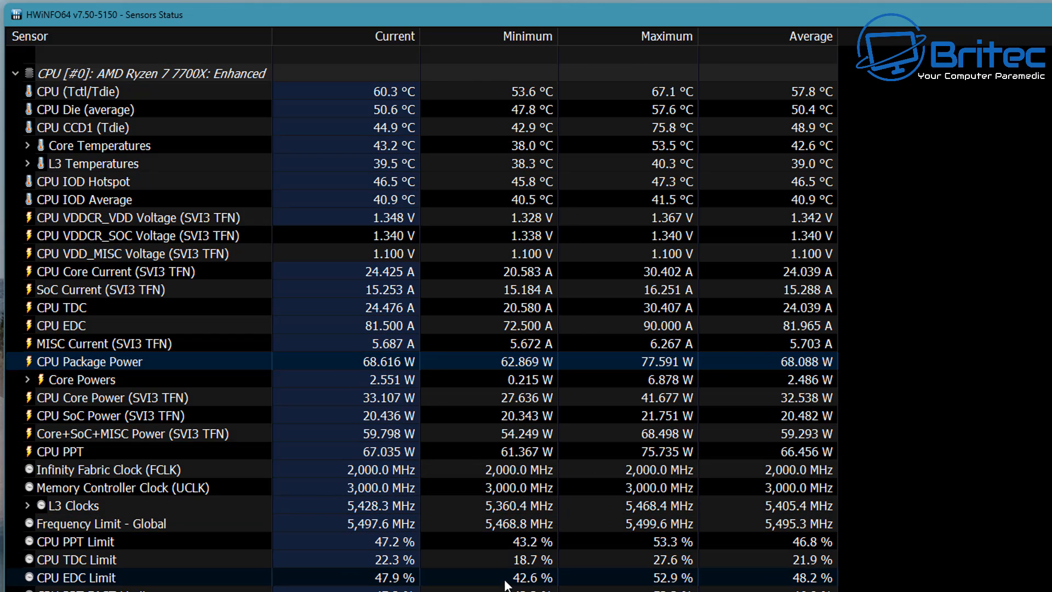
scroll(378, 452, "down", 7)
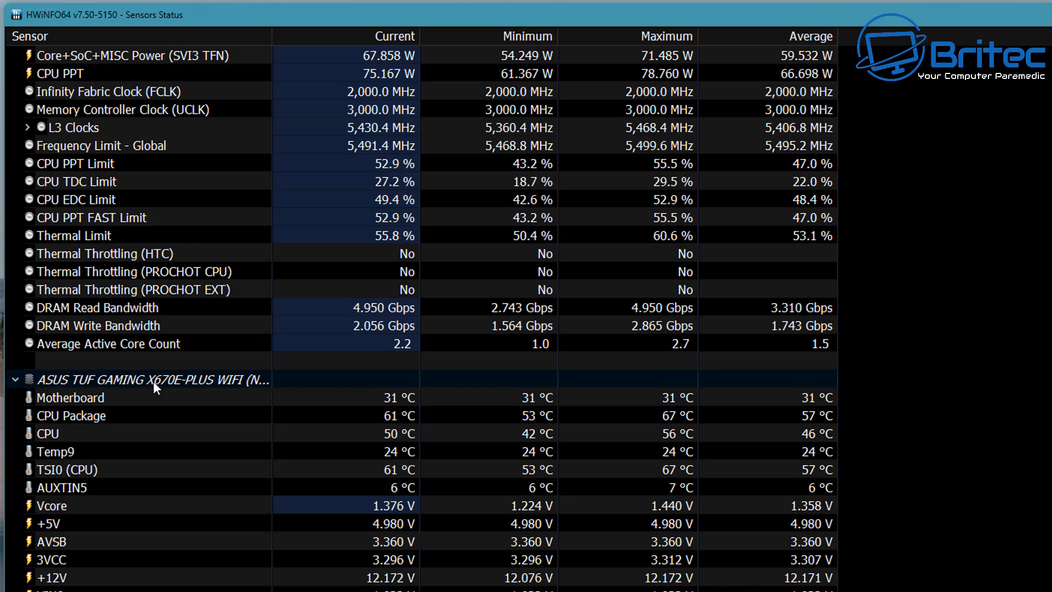
scroll(235, 414, "down", 3)
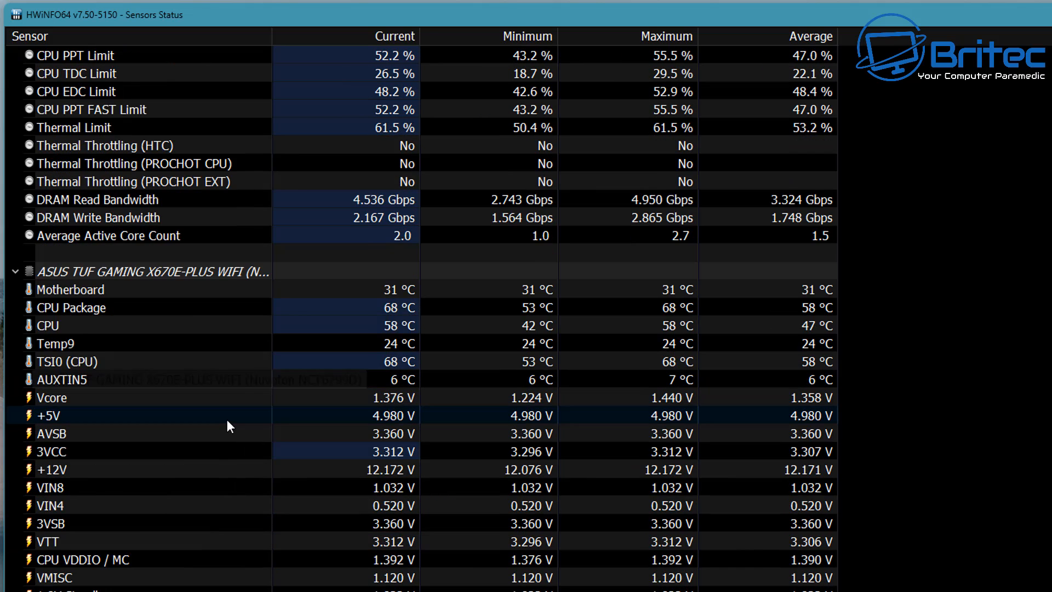
scroll(228, 420, "down", 1)
scroll(222, 417, "down", 1)
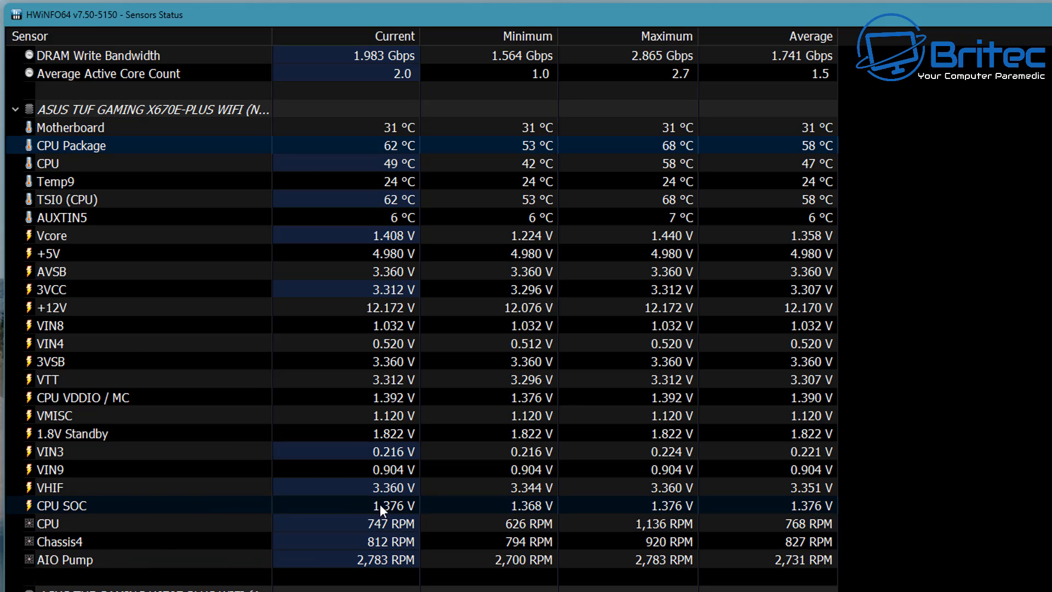
- Select the CPU SOC voltage, AIO Pump speed and CPU fan speed readings while reviewing the motherboard sensors
left_click(398, 507)
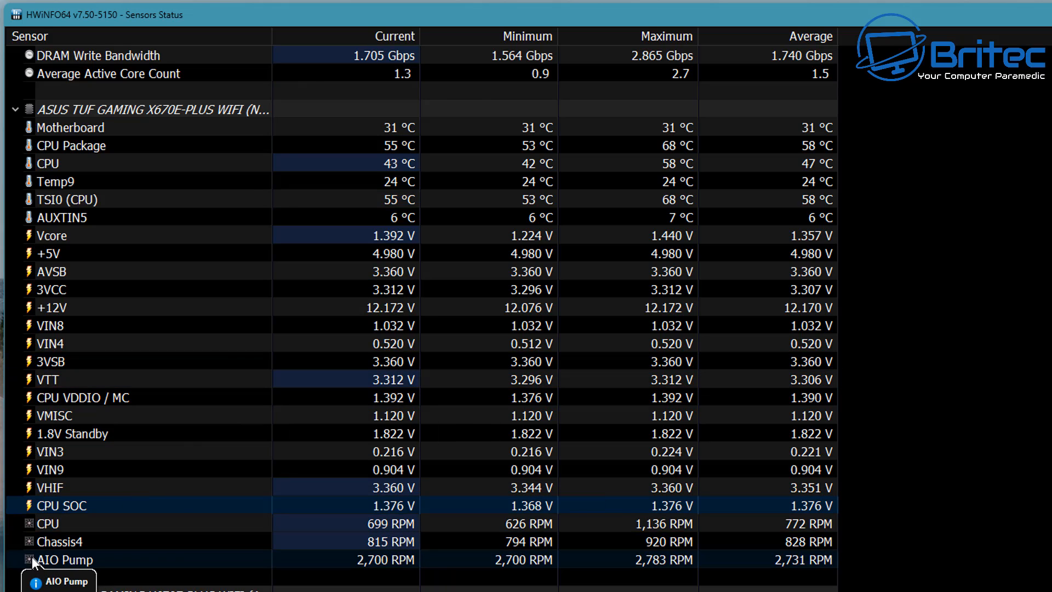
left_click(382, 560)
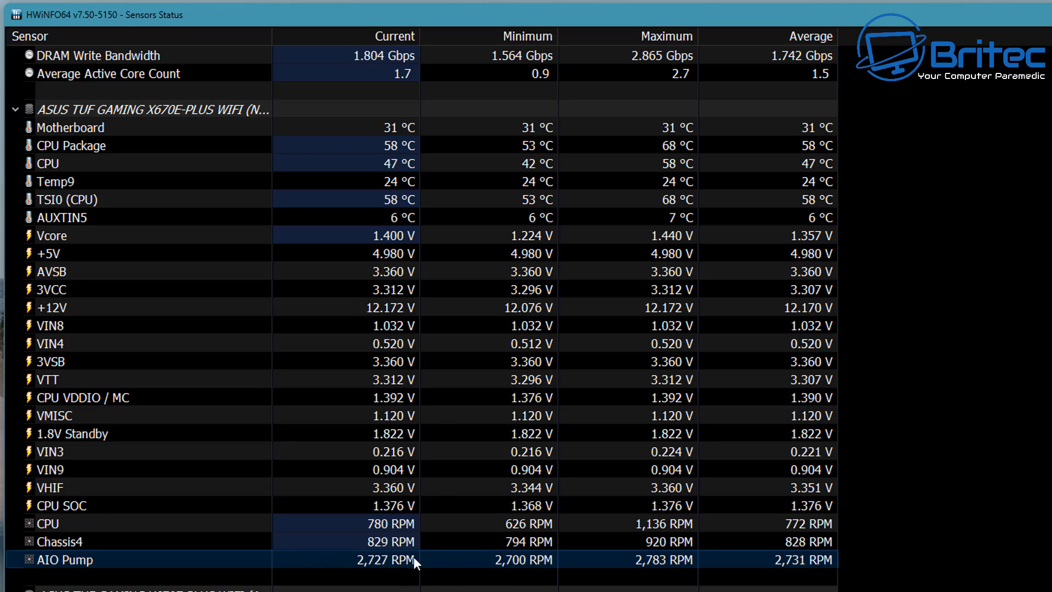
left_click(384, 525)
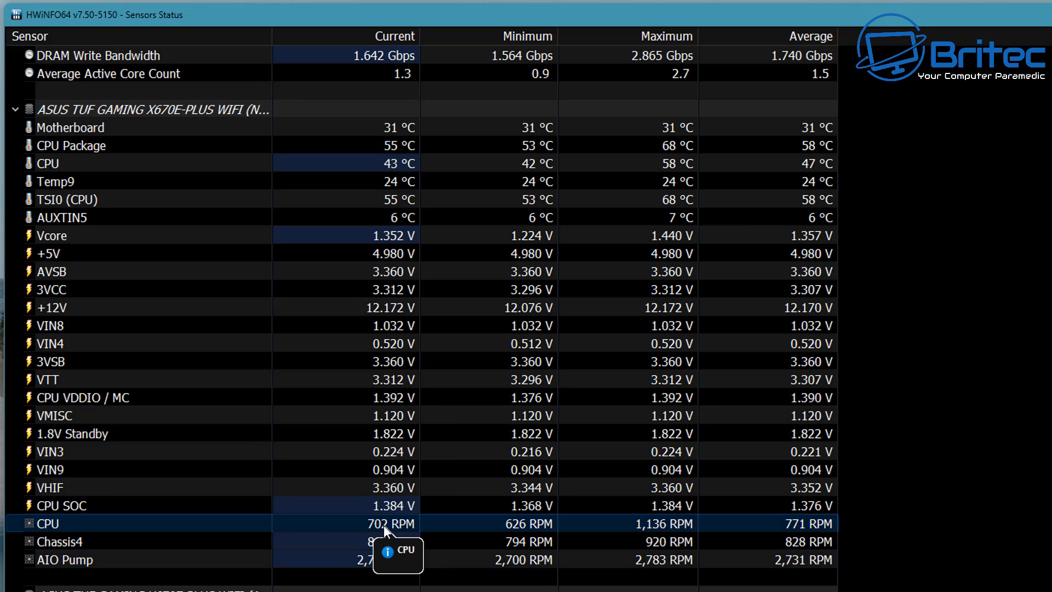
scroll(382, 526, "down", 3)
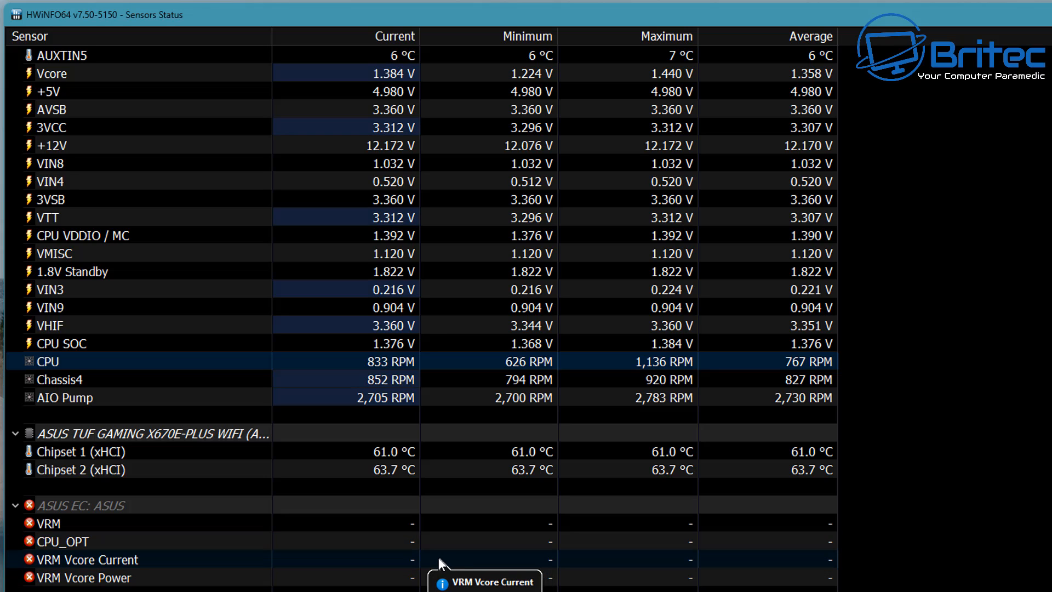
scroll(436, 568, "up", 3)
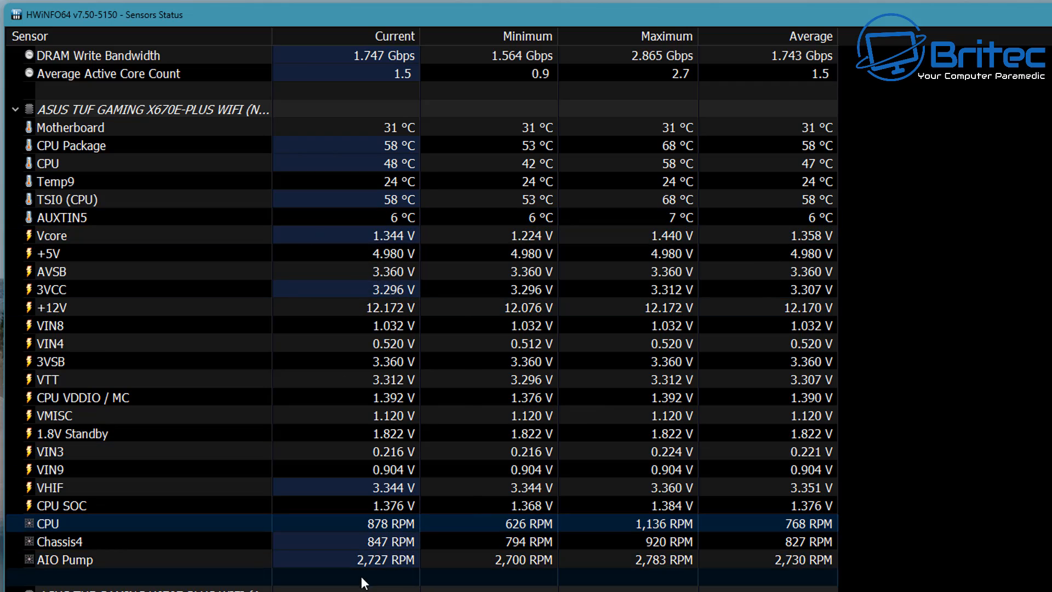
scroll(394, 499, "up", 1)
scroll(393, 499, "up", 3)
scroll(392, 499, "down", 2)
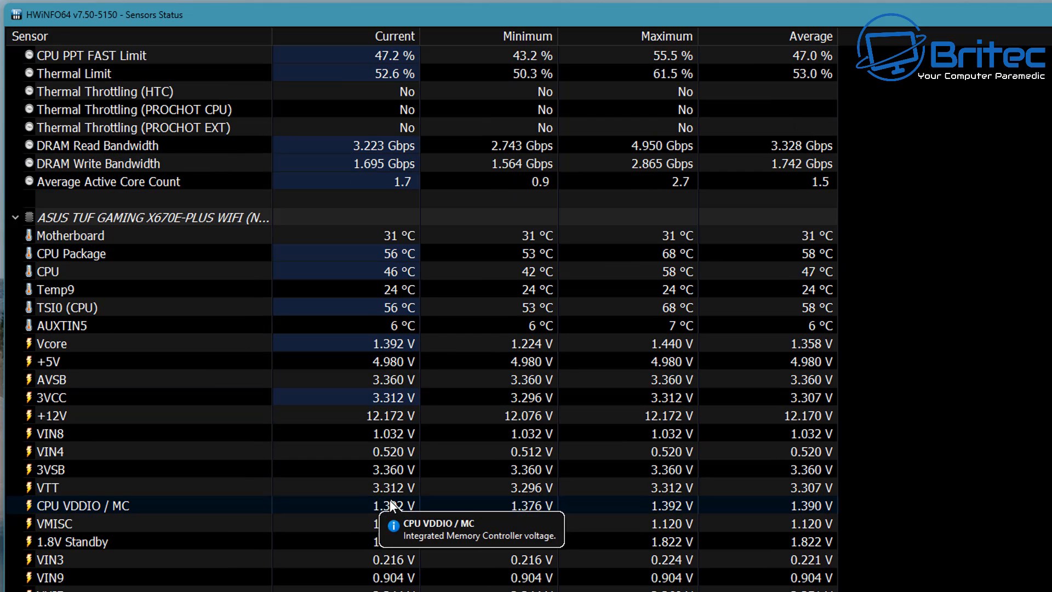
scroll(388, 469, "down", 2)
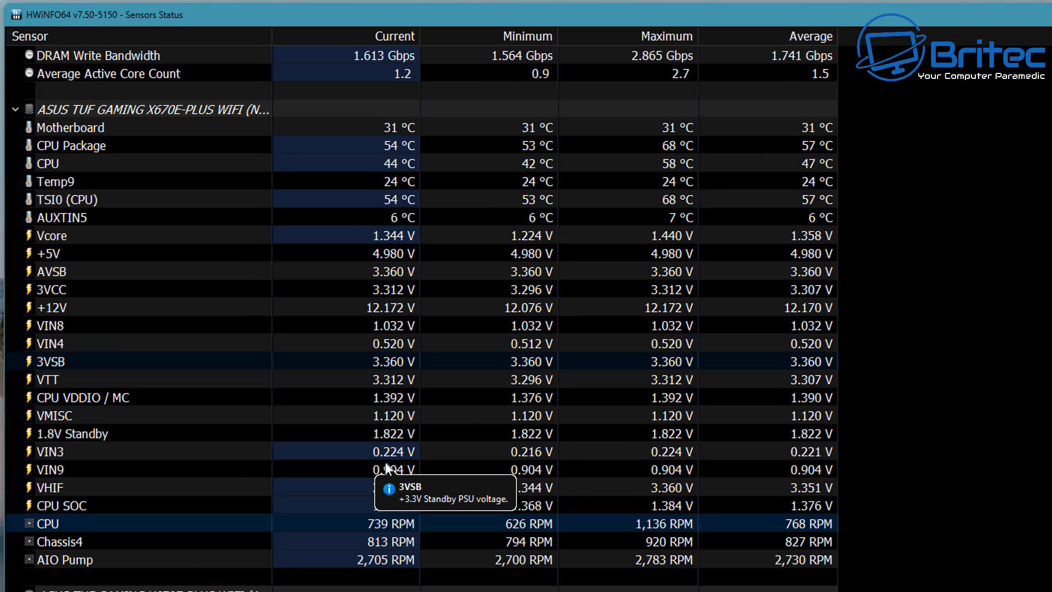
scroll(412, 490, "down", 3)
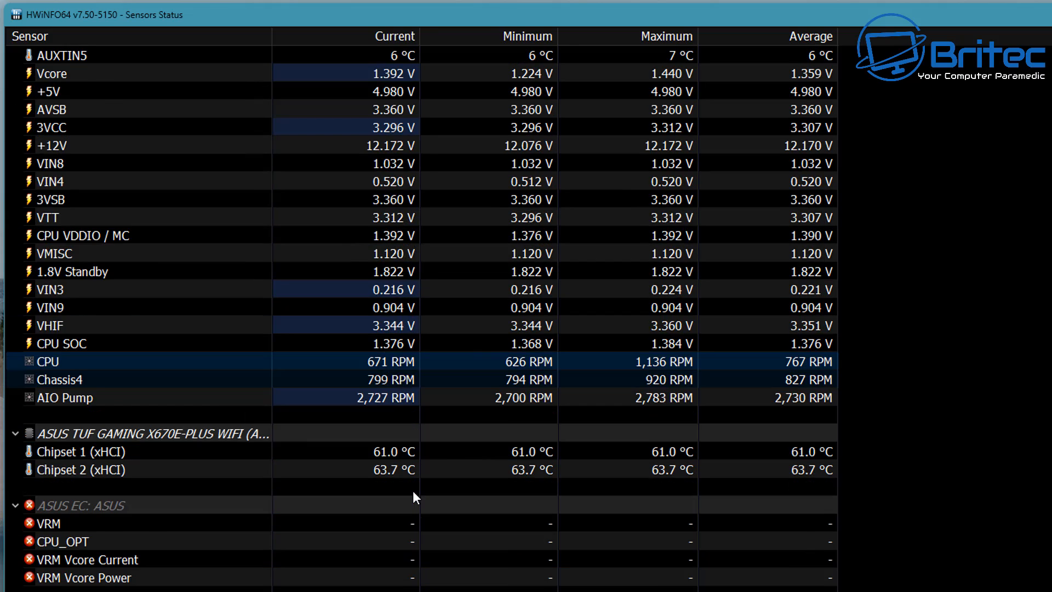
scroll(413, 490, "down", 5)
scroll(413, 489, "down", 4)
scroll(413, 489, "down", 1)
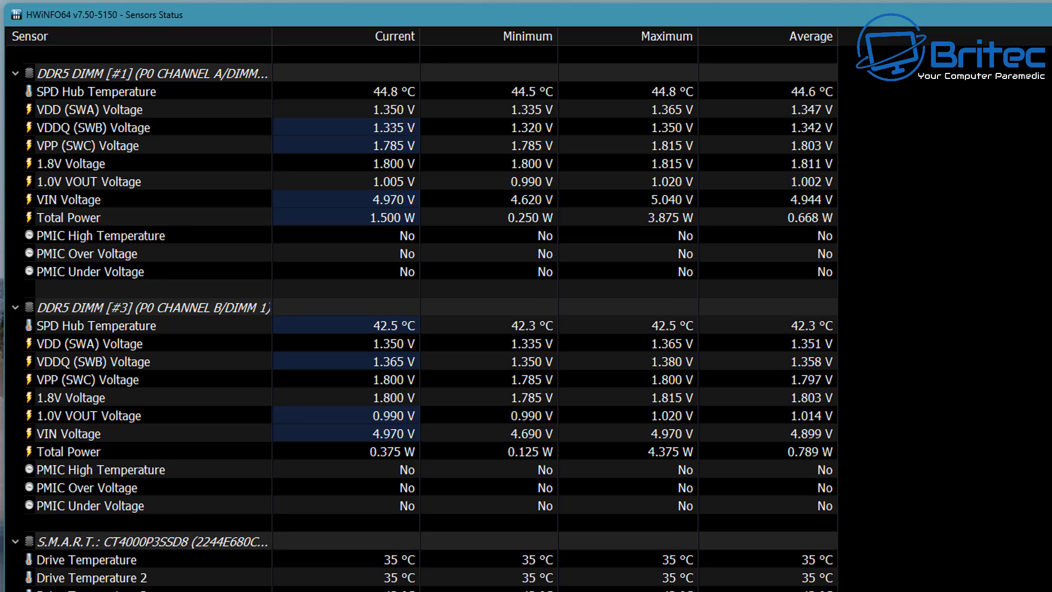
scroll(102, 535, "down", 4)
scroll(123, 574, "down", 4)
scroll(123, 572, "down", 1)
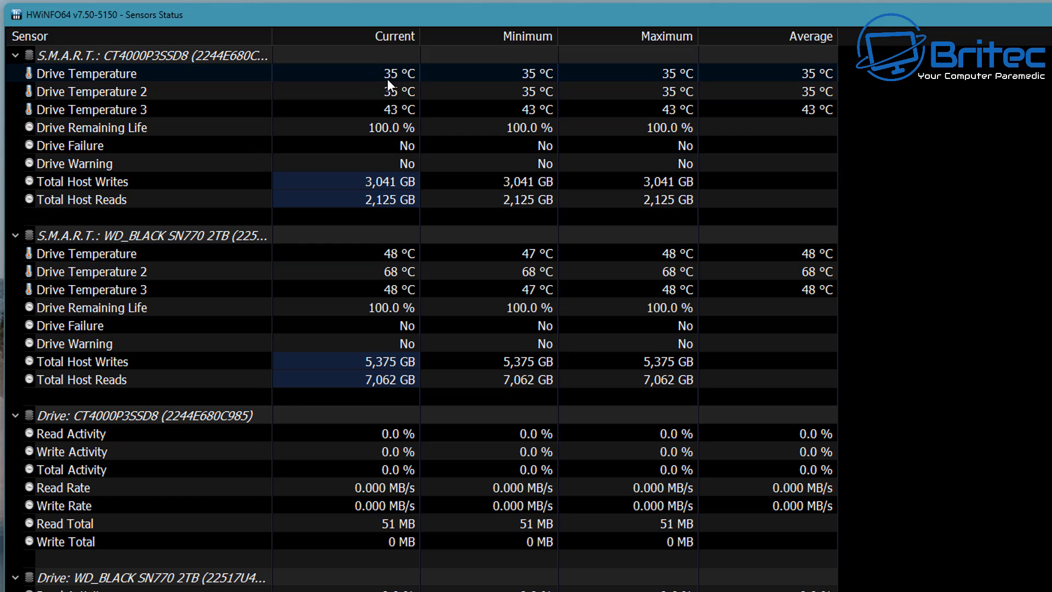
mouse_move(91, 426)
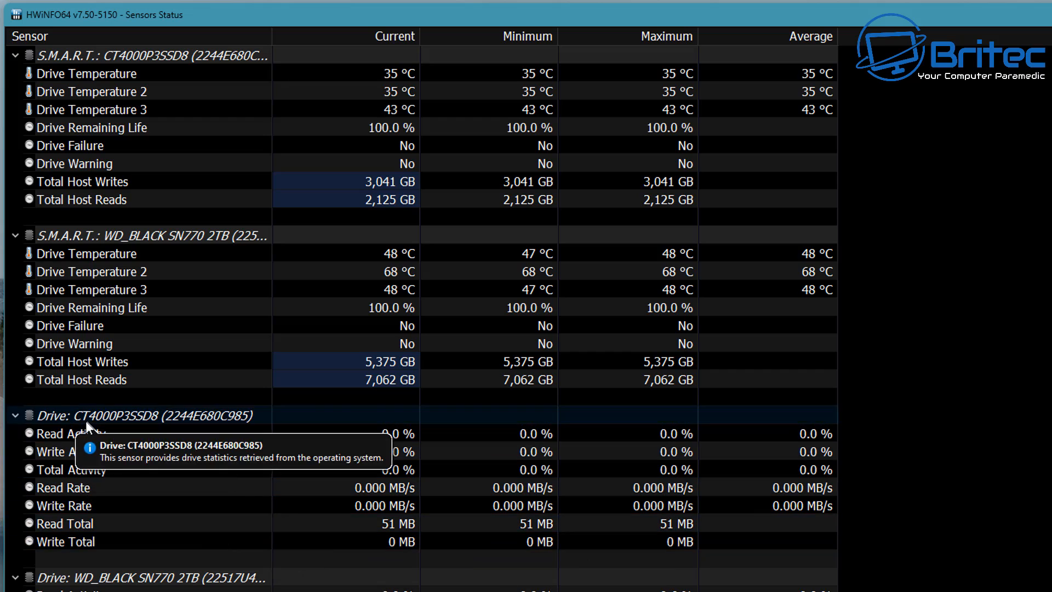
scroll(85, 527, "down", 2)
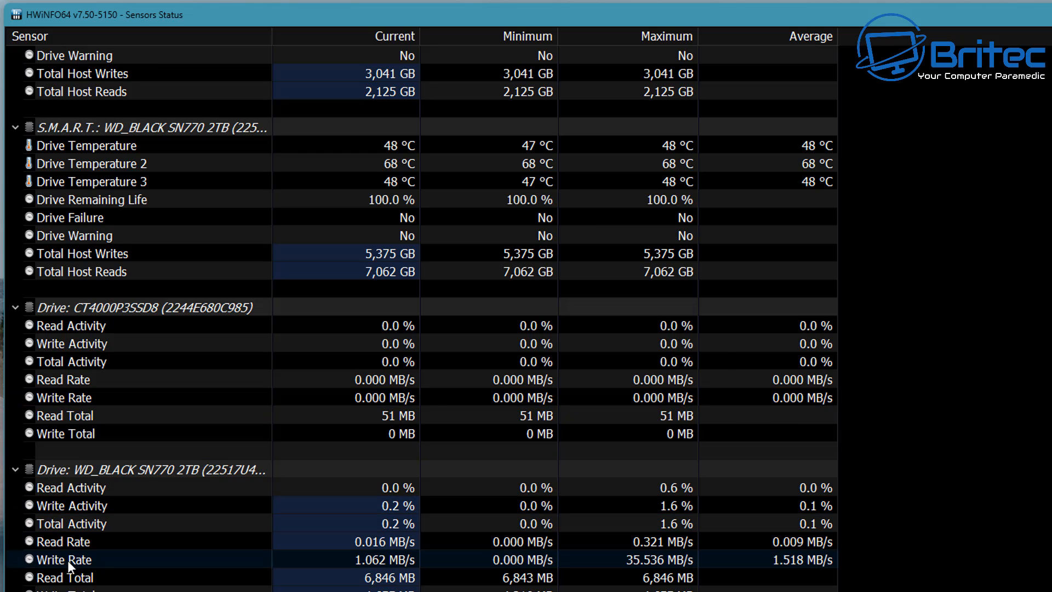
scroll(420, 329, "down", 4)
scroll(420, 328, "down", 1)
scroll(419, 329, "down", 3)
scroll(419, 328, "down", 1)
scroll(76, 109, "down", 1)
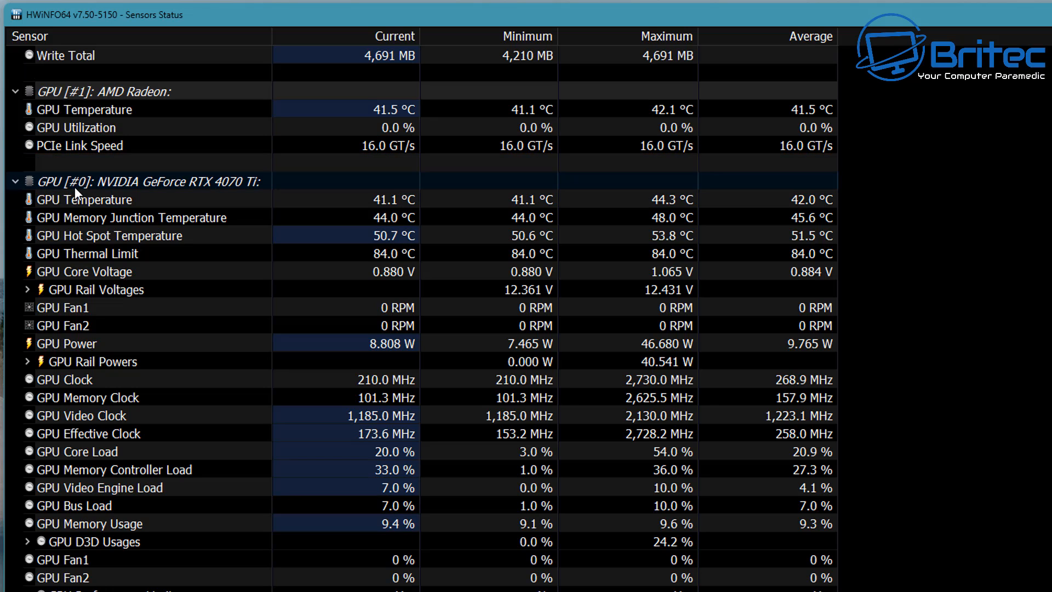
scroll(87, 341, "down", 2)
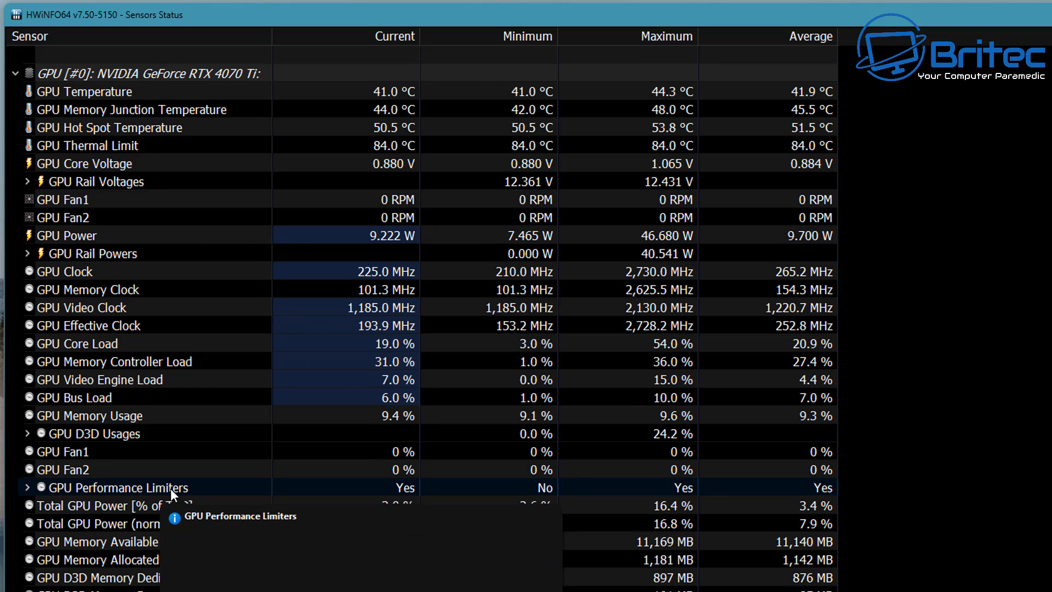
scroll(170, 491, "down", 3)
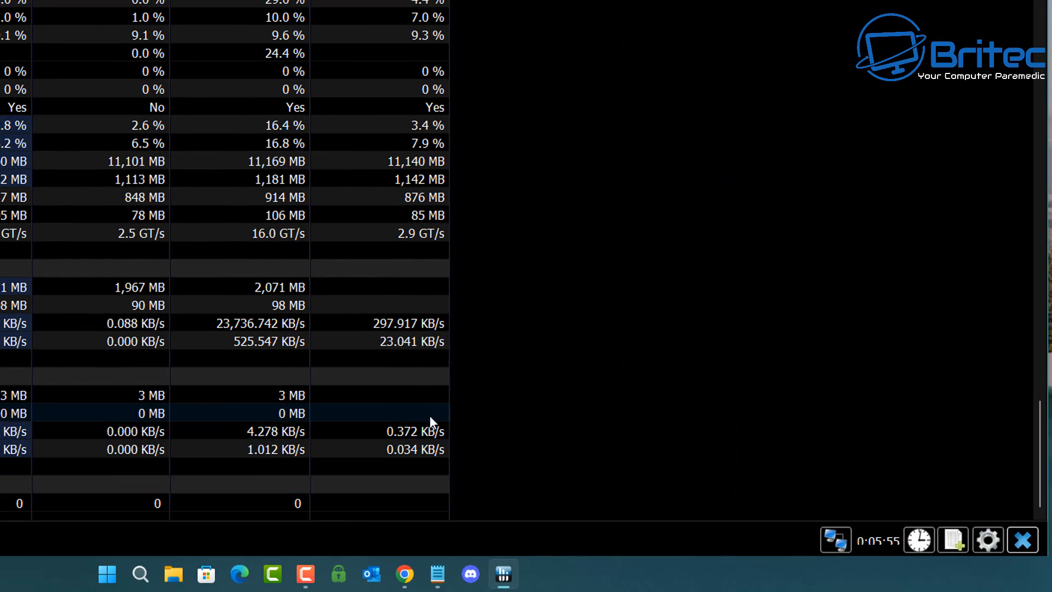
scroll(431, 419, "up", 2)
scroll(431, 420, "up", 1)
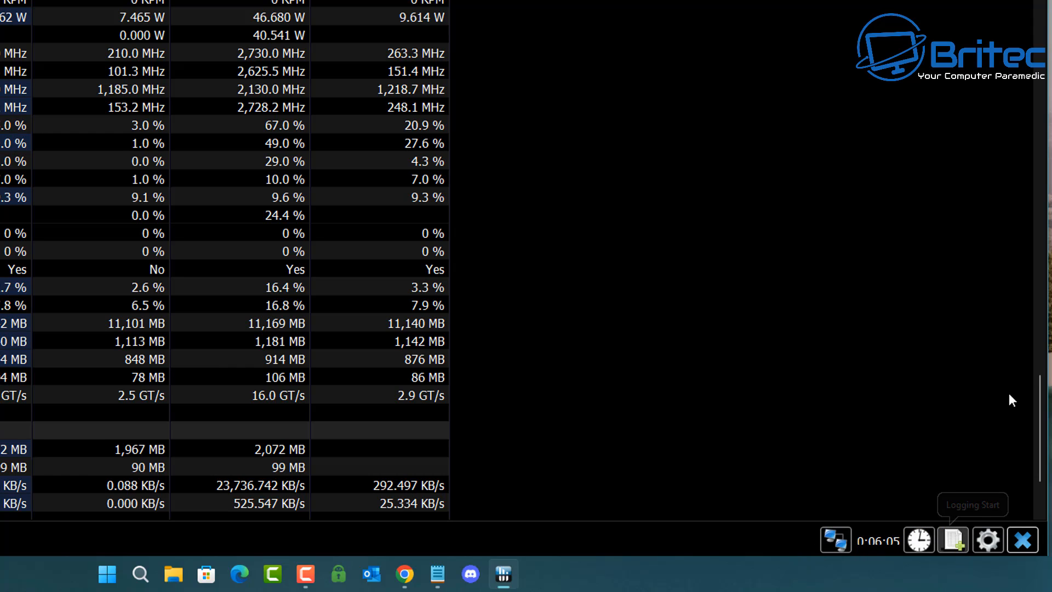
- Shrink the Sensors Status window's width by pulling its right edge inward
left_click_drag(1046, 353, 978, 352)
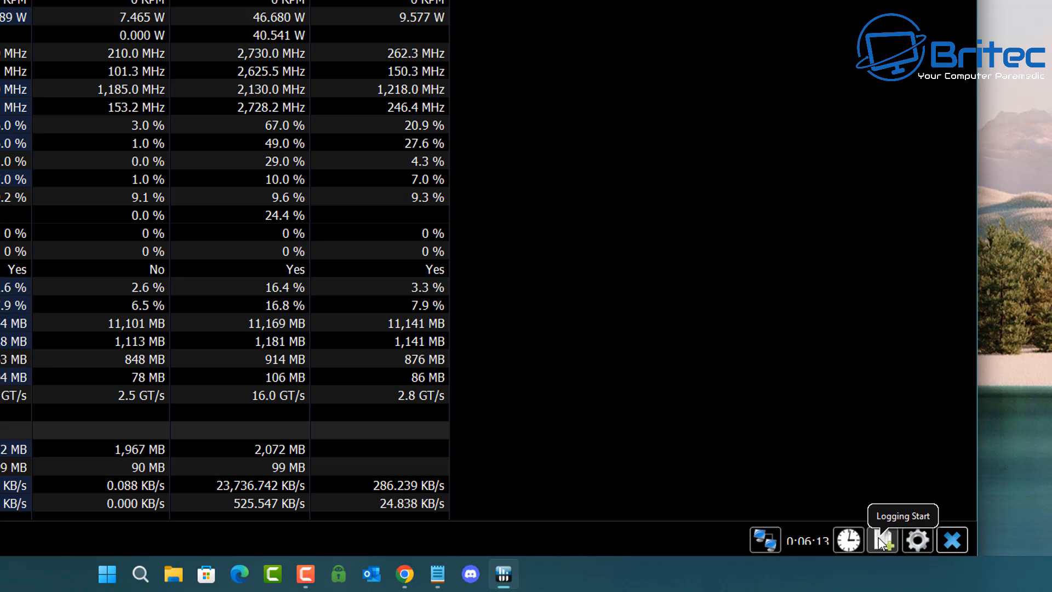
left_click(919, 540)
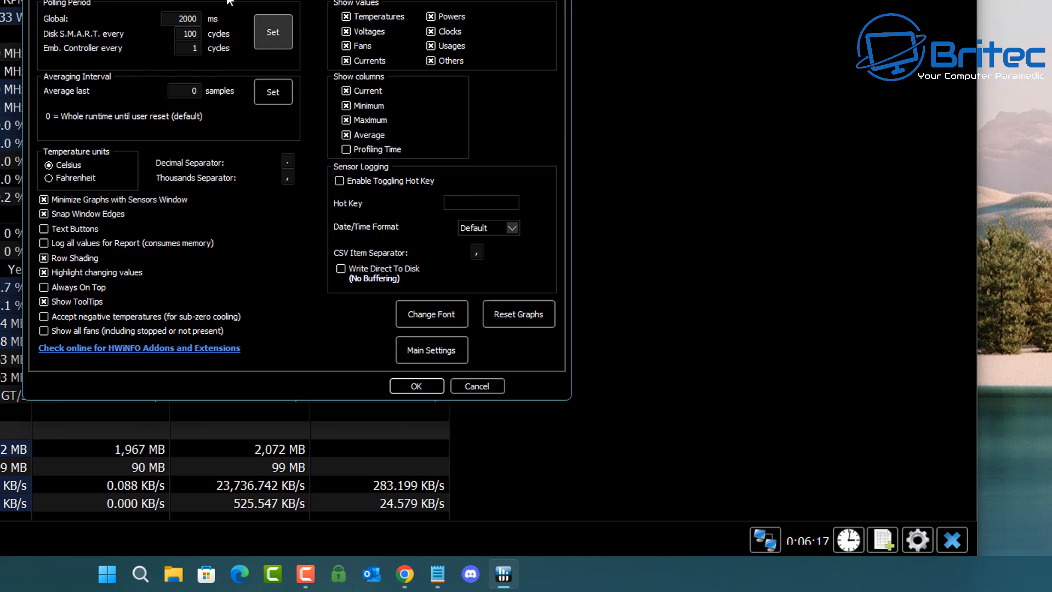
left_click_drag(301, 4, 225, 0)
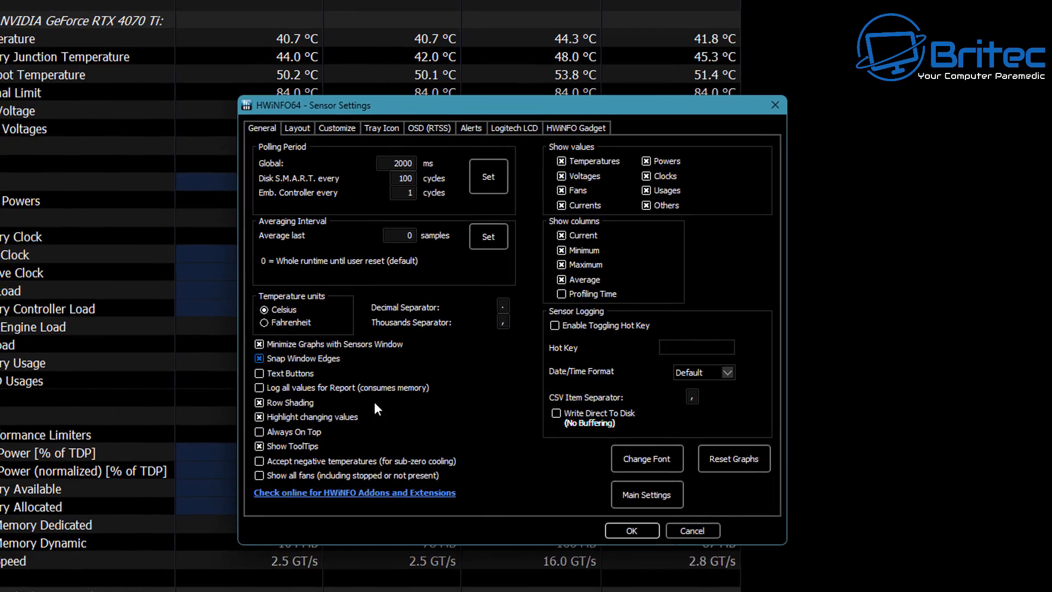
left_click(294, 130)
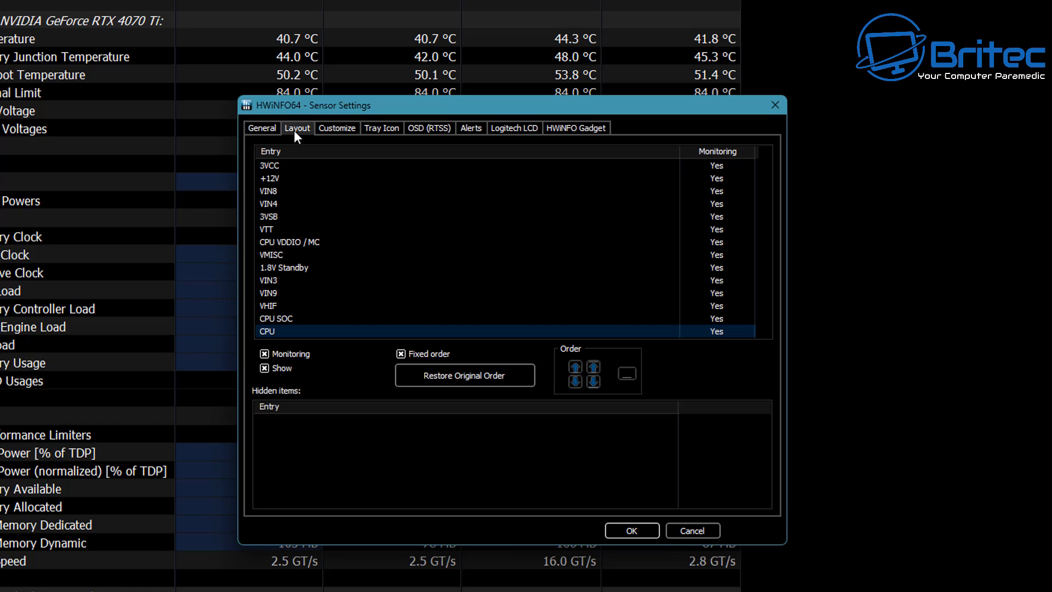
left_click(341, 129)
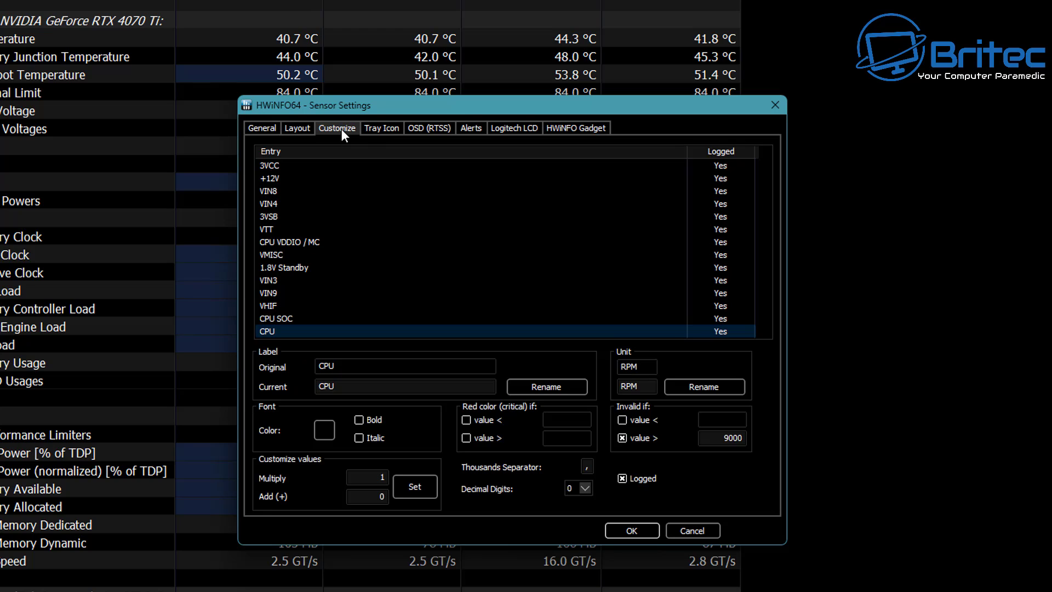
left_click(379, 128)
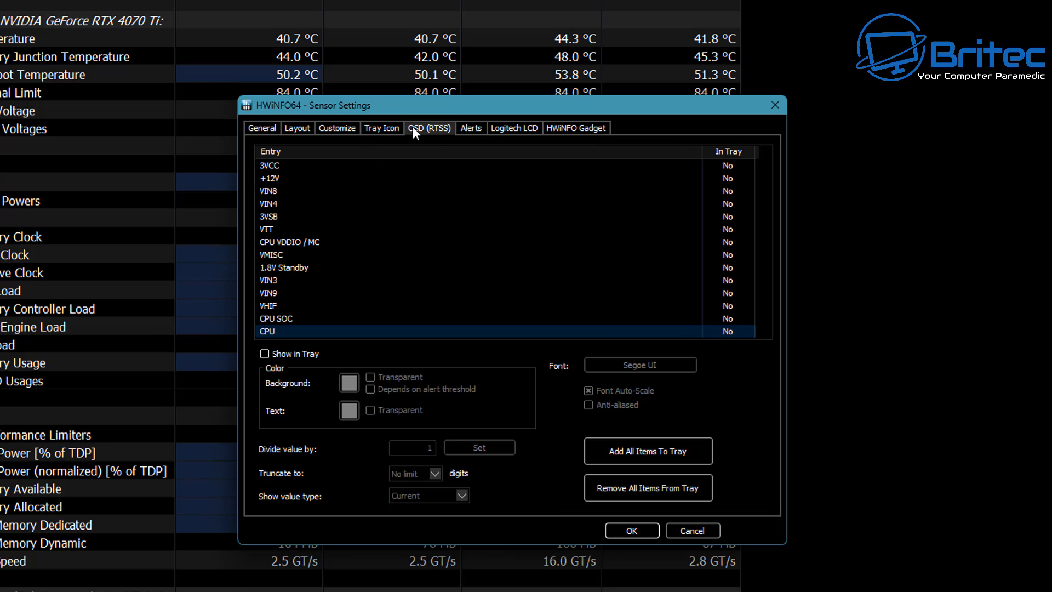
left_click(412, 128)
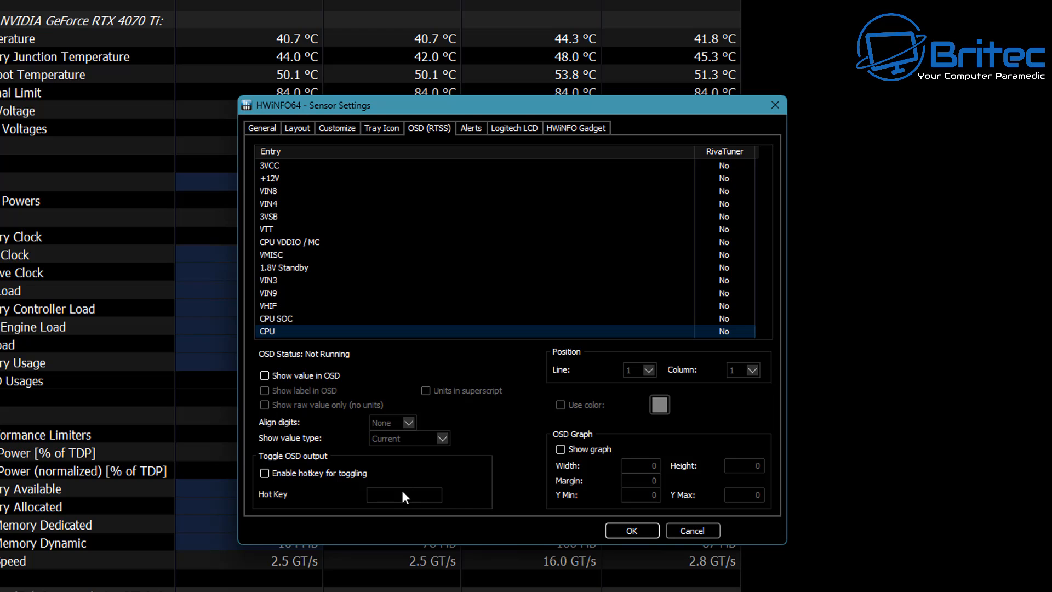
left_click(474, 127)
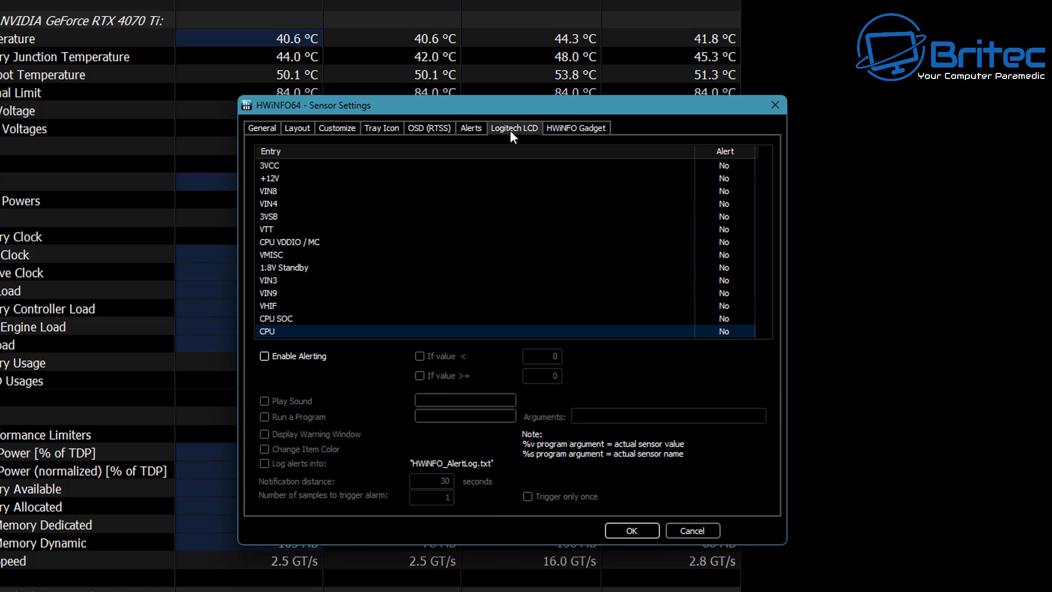
left_click(510, 131)
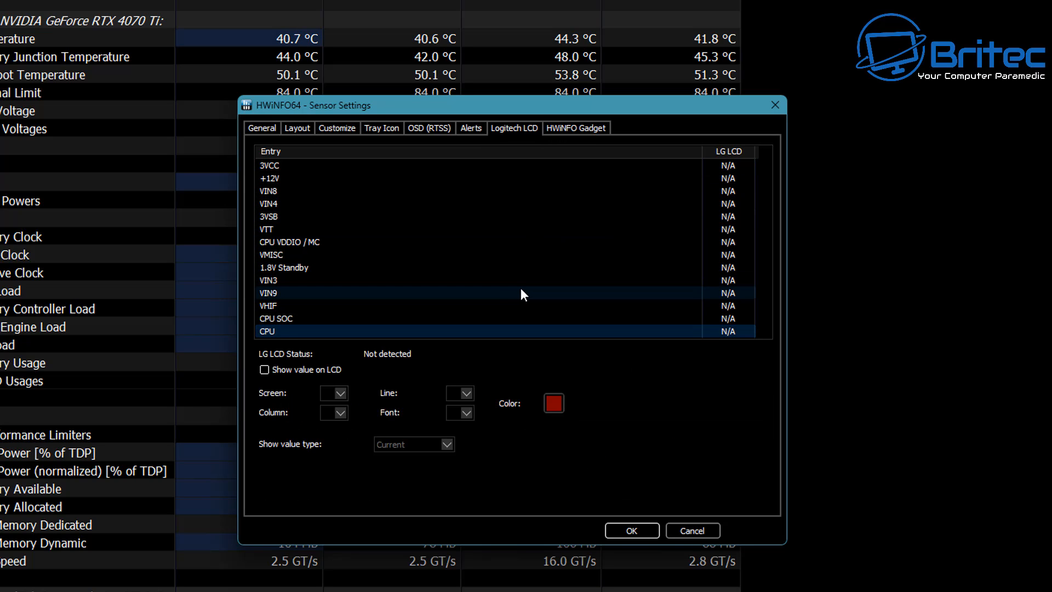
left_click(575, 127)
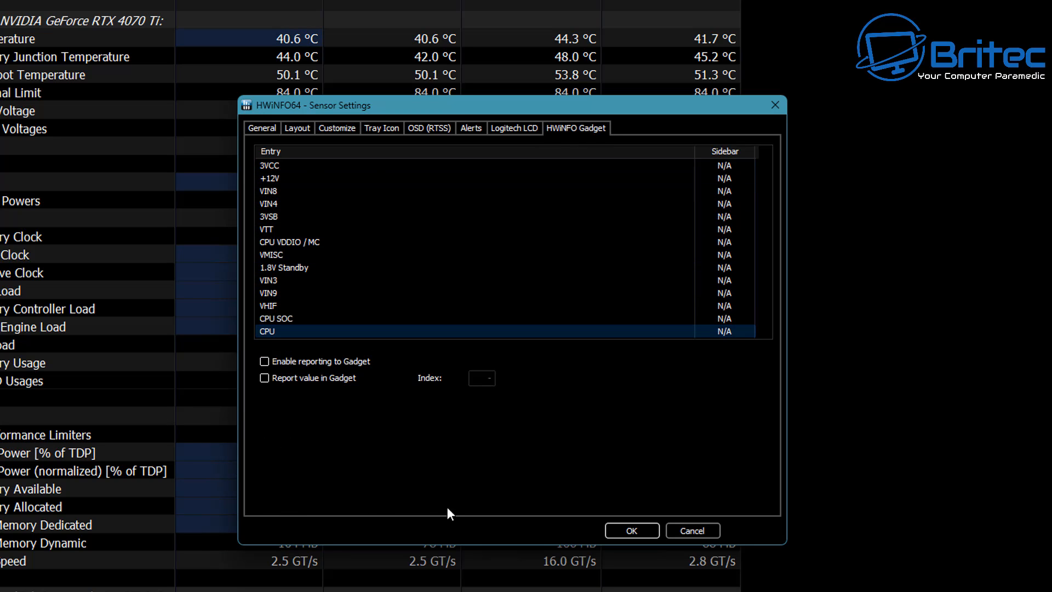
left_click(695, 531)
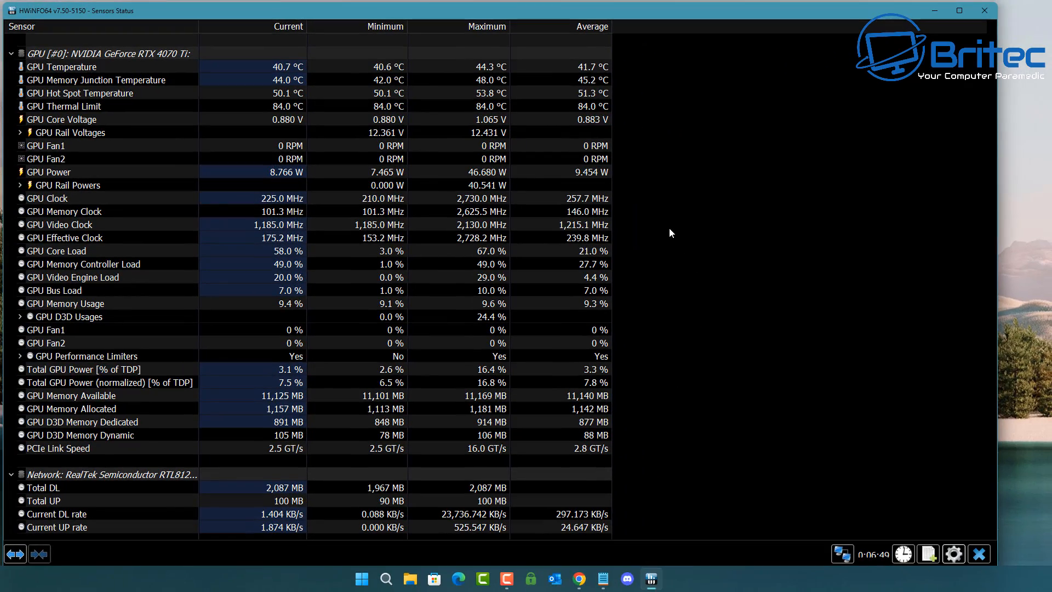
scroll(670, 223, "up", 5)
scroll(668, 219, "up", 4)
scroll(669, 216, "up", 6)
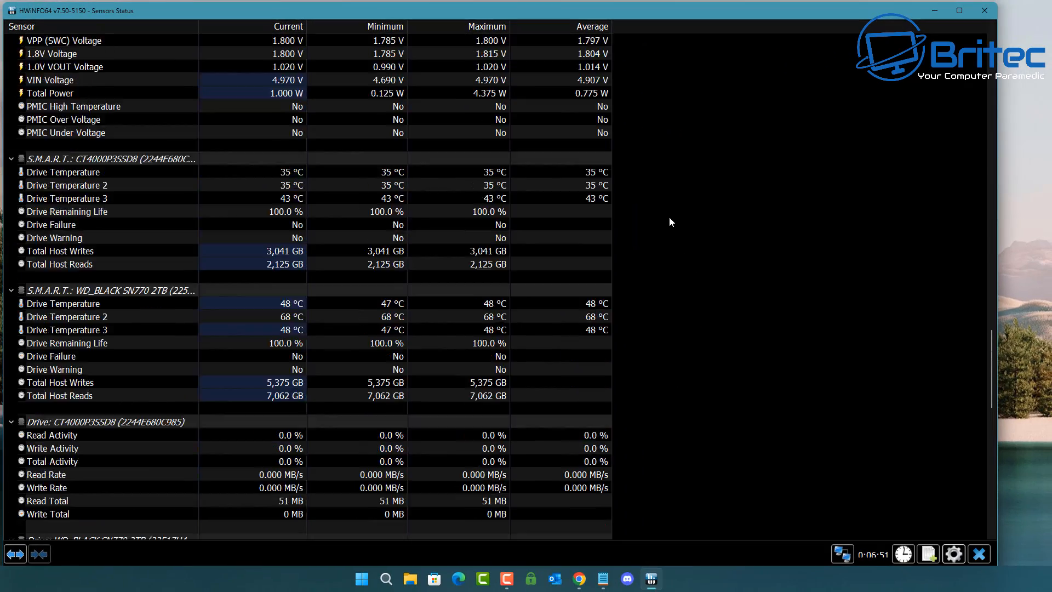
scroll(670, 222, "up", 8)
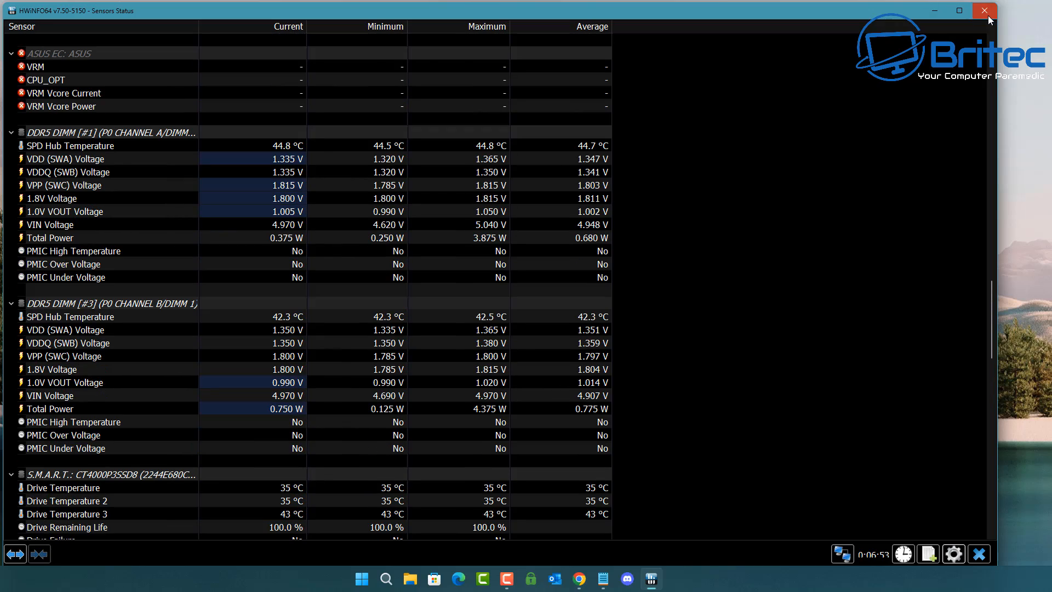
- Close the Sensors Status window, leaving the Windows desktop showing
left_click(984, 11)
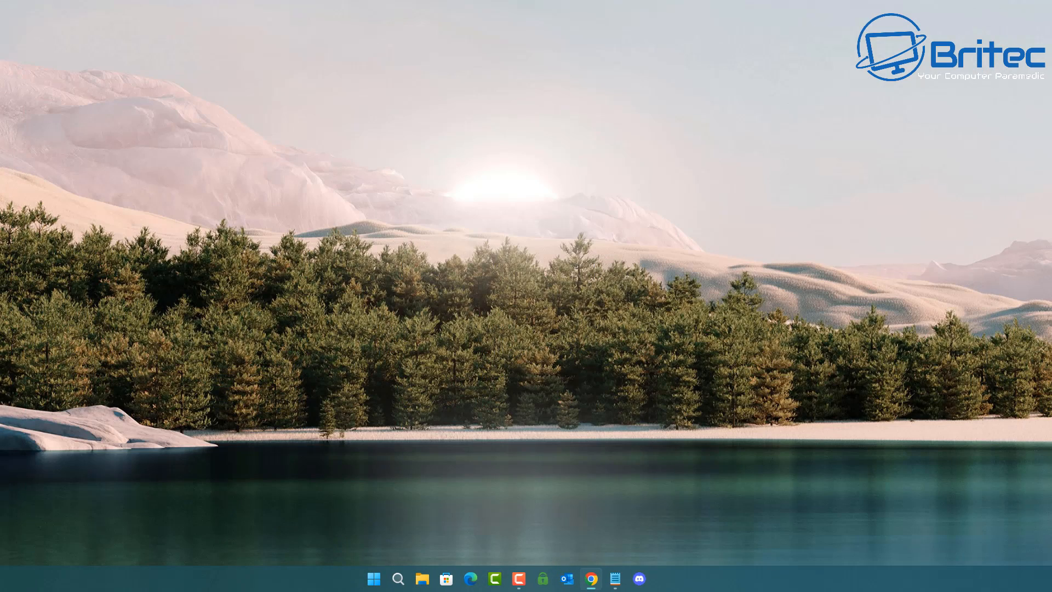